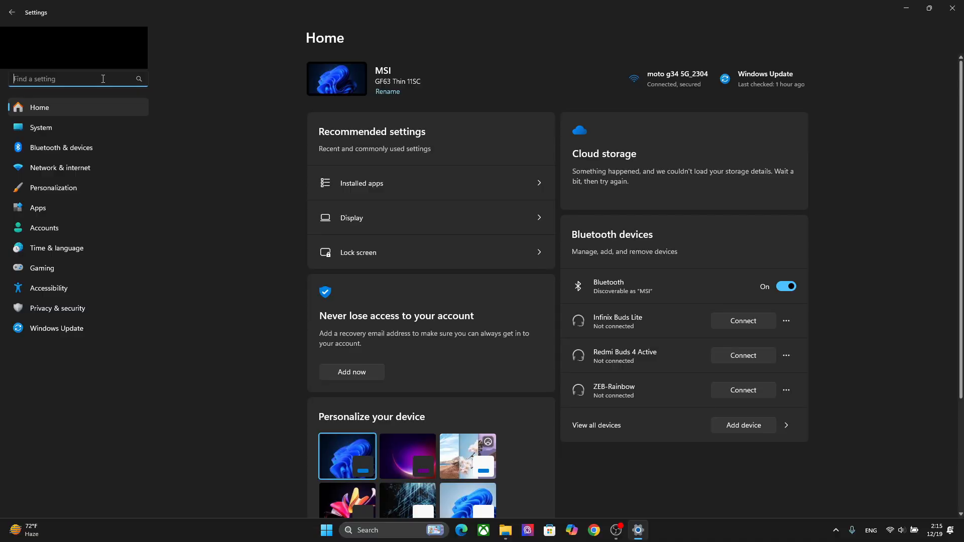
# - Open the Multitasking settings and view the choices for showing tabs from apps when snapping or switching windows, leaving the selection as it is
pyautogui.write('multit')
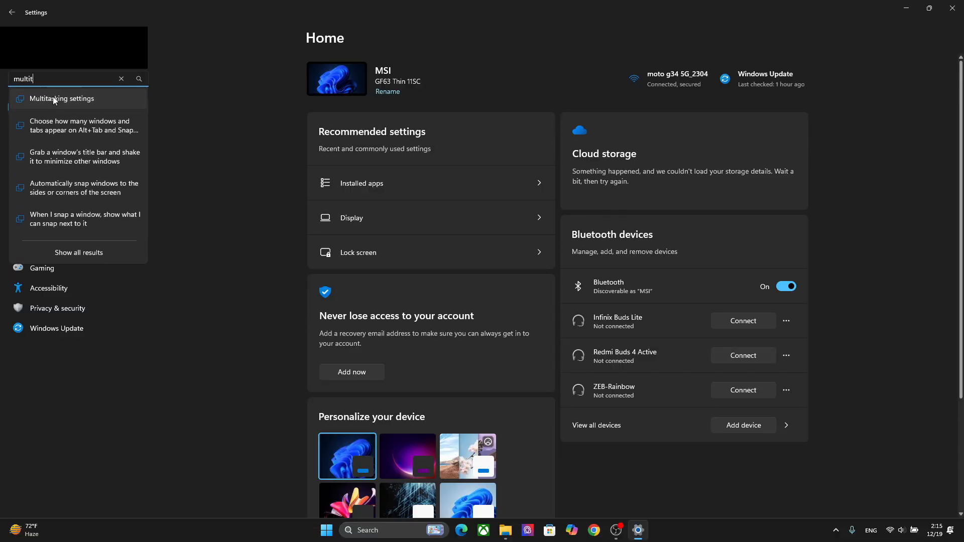
pyautogui.click(53, 97)
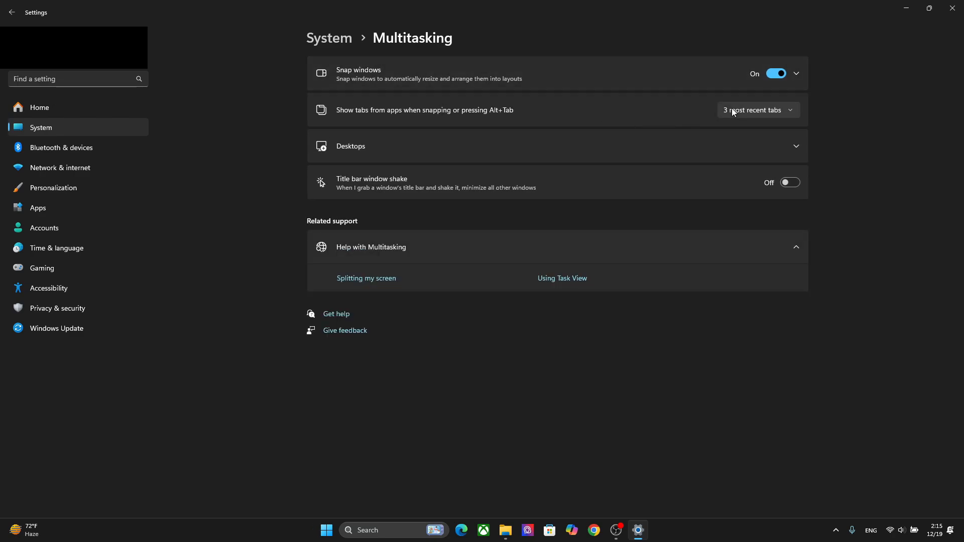
pyautogui.click(761, 110)
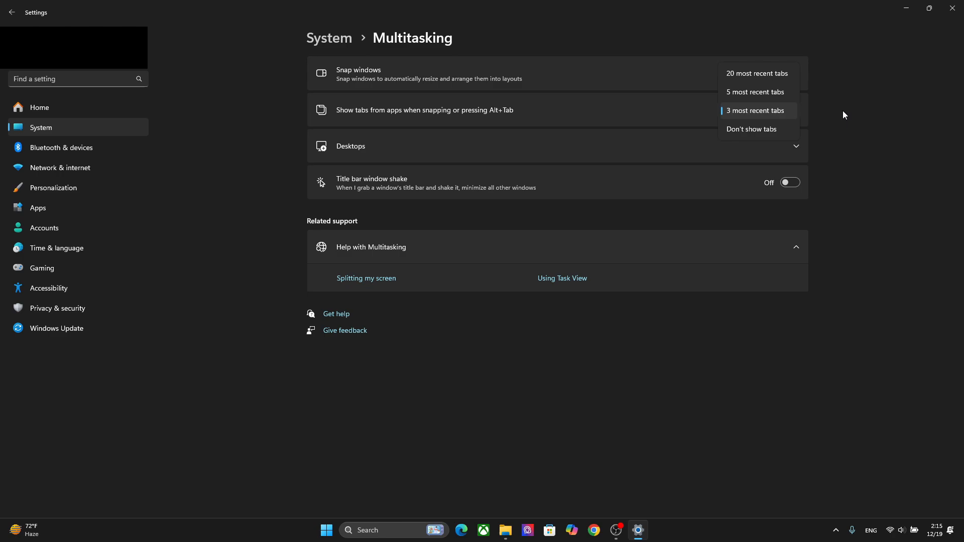
pyautogui.click(885, 105)
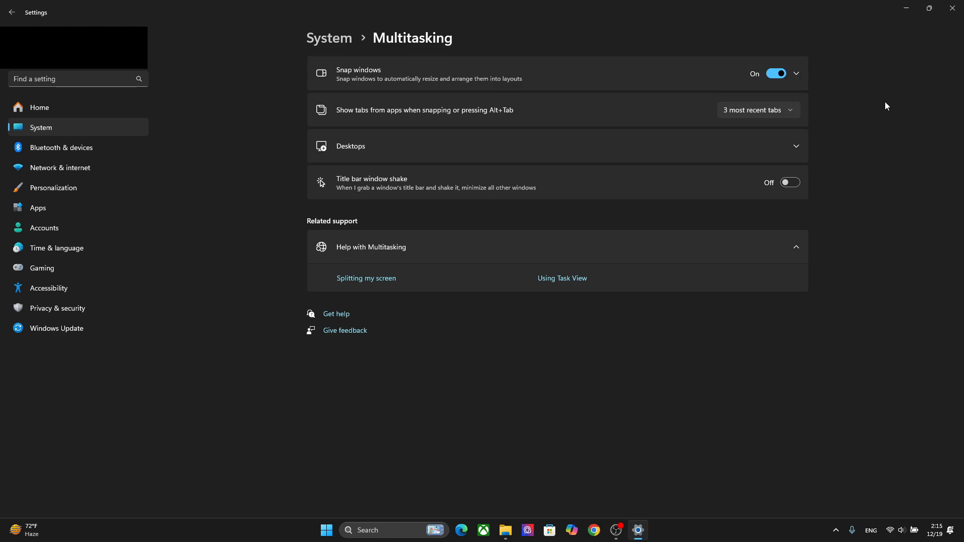
pyautogui.click(772, 109)
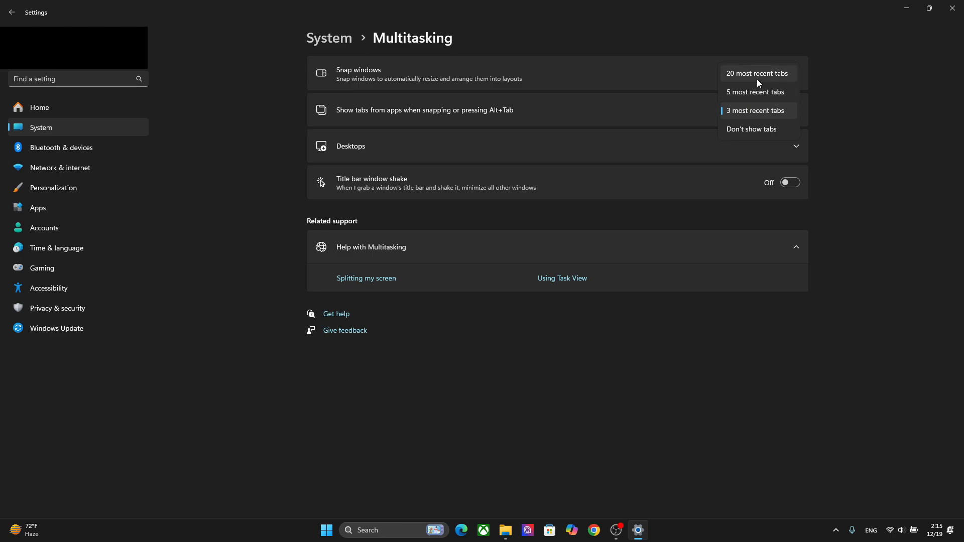
pyautogui.press('Escape')
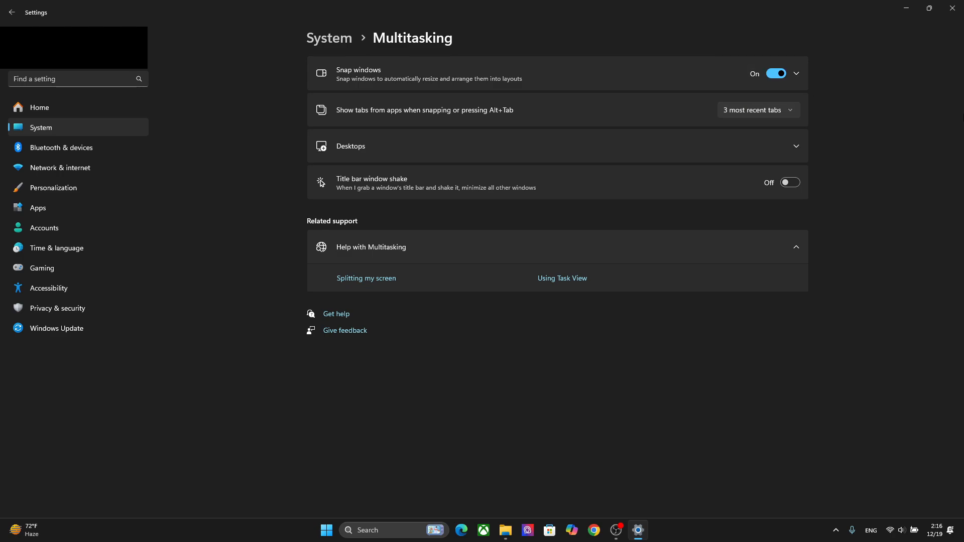
pyautogui.hotkey('alt', 'Tab')
# - View the quick link menu of the Start button and dismiss it
pyautogui.press('super+x')
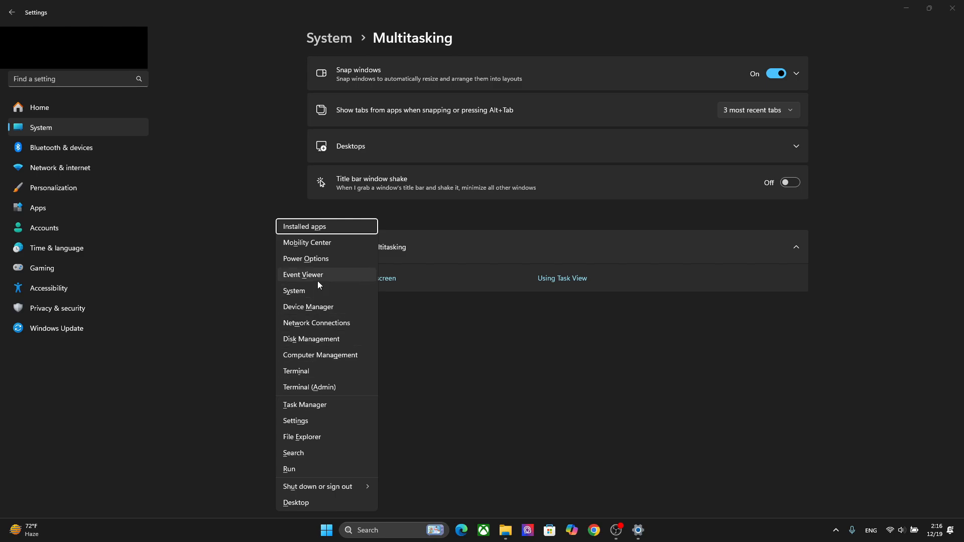
pyautogui.click(528, 380)
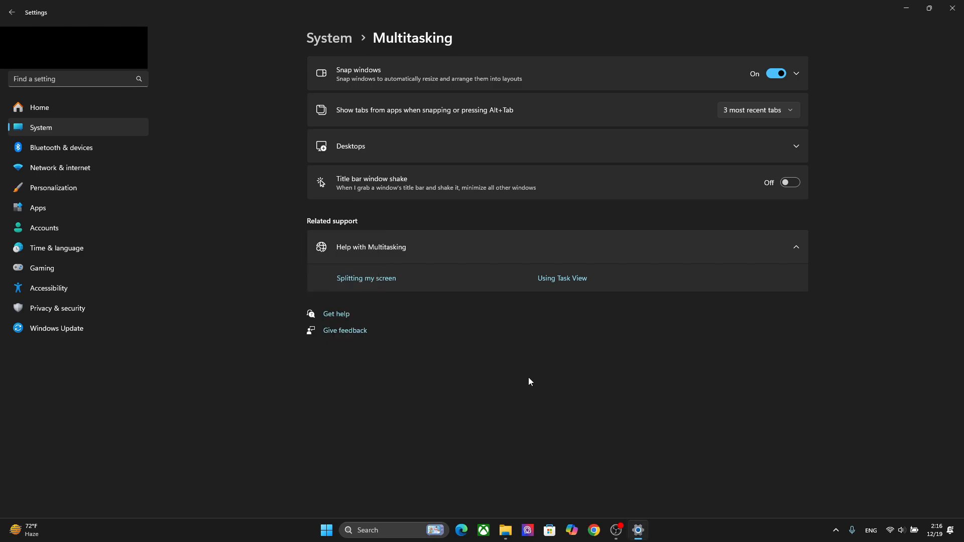
pyautogui.rightClick(329, 528)
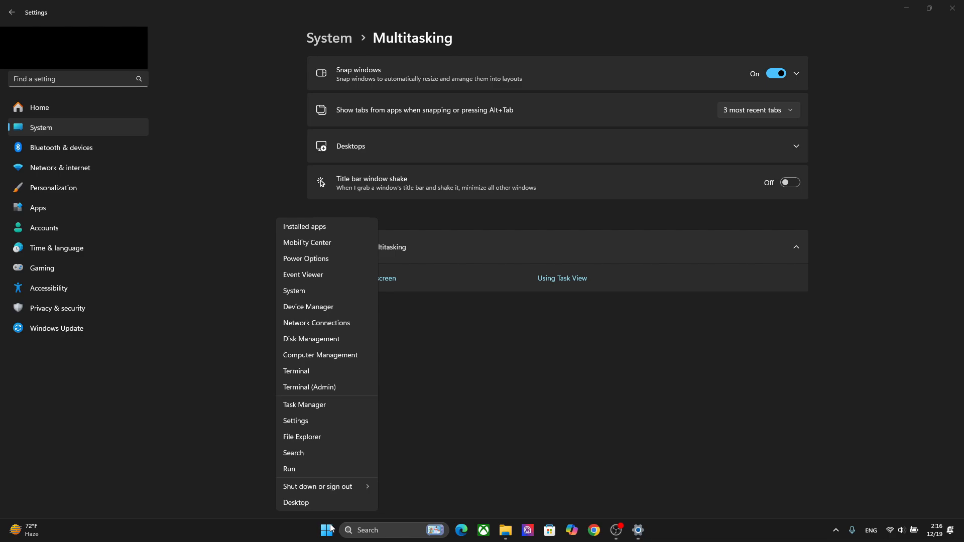
pyautogui.click(529, 367)
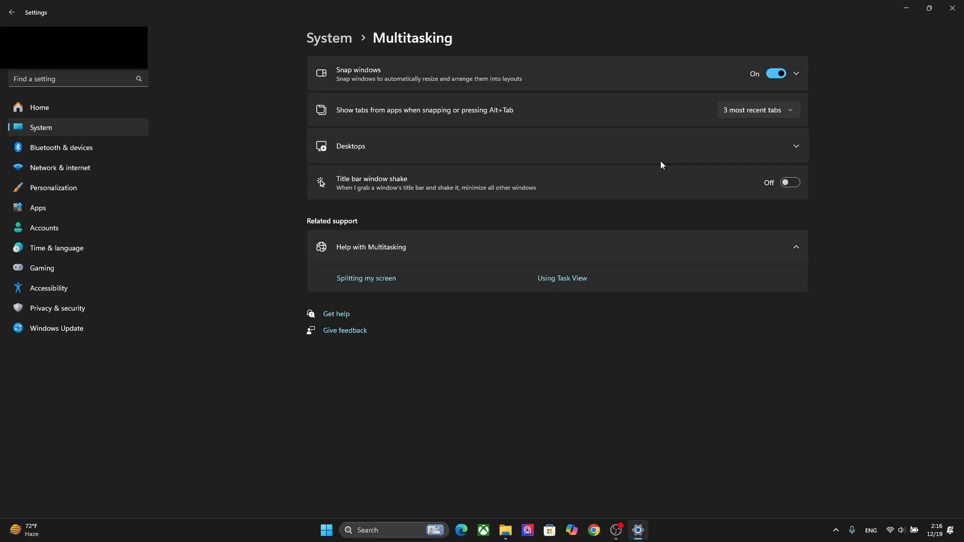
# - Turn on Title bar window shake and try it by shaking the Projects folder window to minimize and restore the other windows
pyautogui.click(791, 184)
pyautogui.moveTo(506, 528)
pyautogui.click(491, 470)
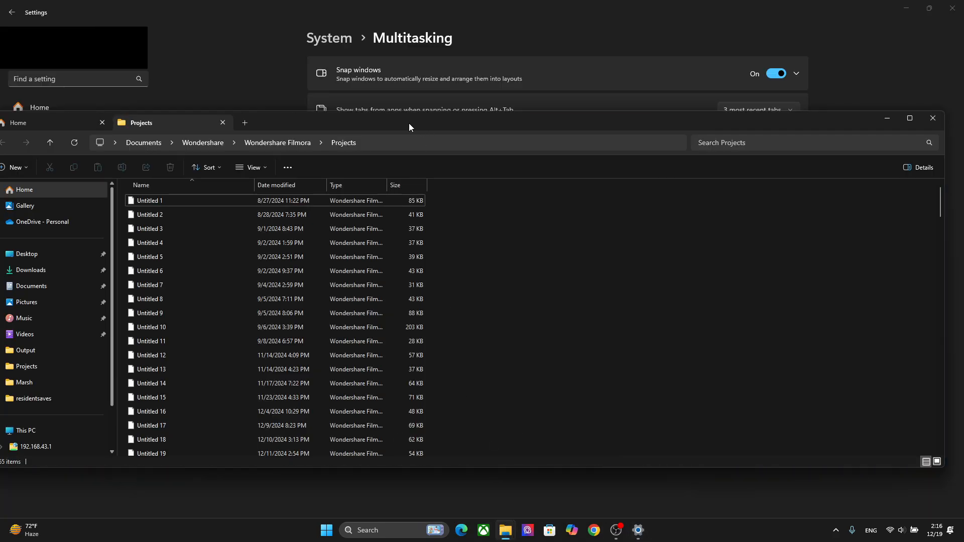
pyautogui.moveTo(415, 122)
pyautogui.mouseDown()
pyautogui.moveTo(406, 123)
pyautogui.moveTo(458, 94)
pyautogui.mouseUp()
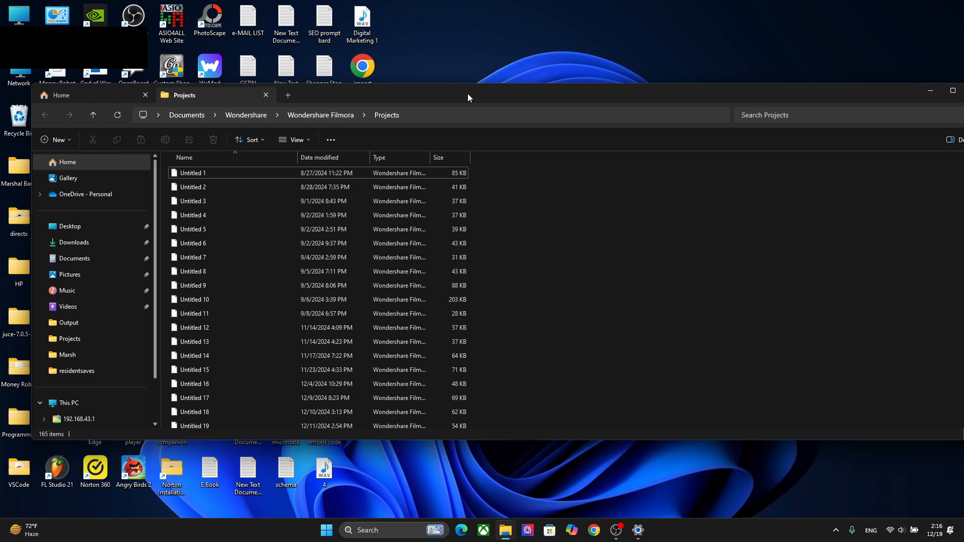
pyautogui.moveTo(468, 93)
pyautogui.mouseDown()
pyautogui.moveTo(393, 147)
pyautogui.moveTo(441, 125)
pyautogui.mouseUp()
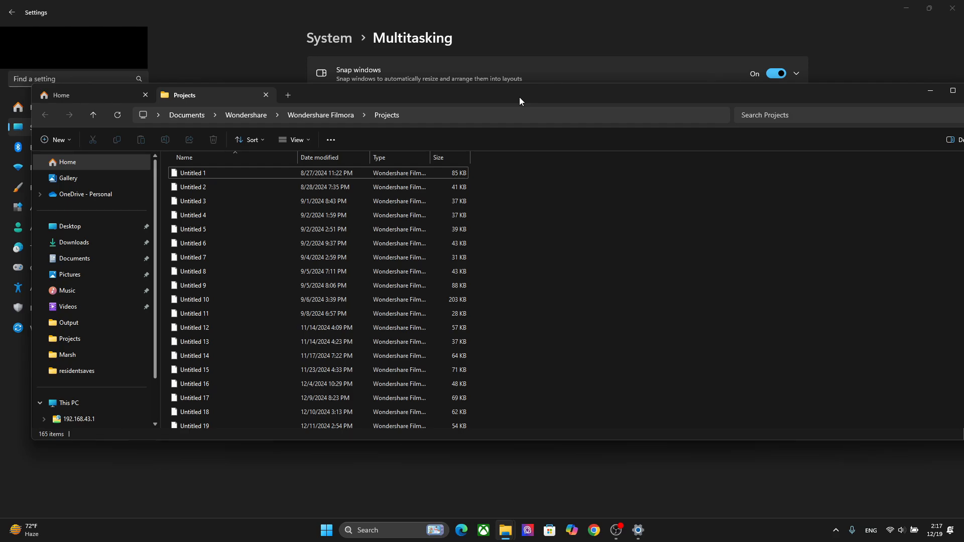
# - Bring up the emoji panel and dismiss it, and look through the clipboard history entries
pyautogui.press('super+period')
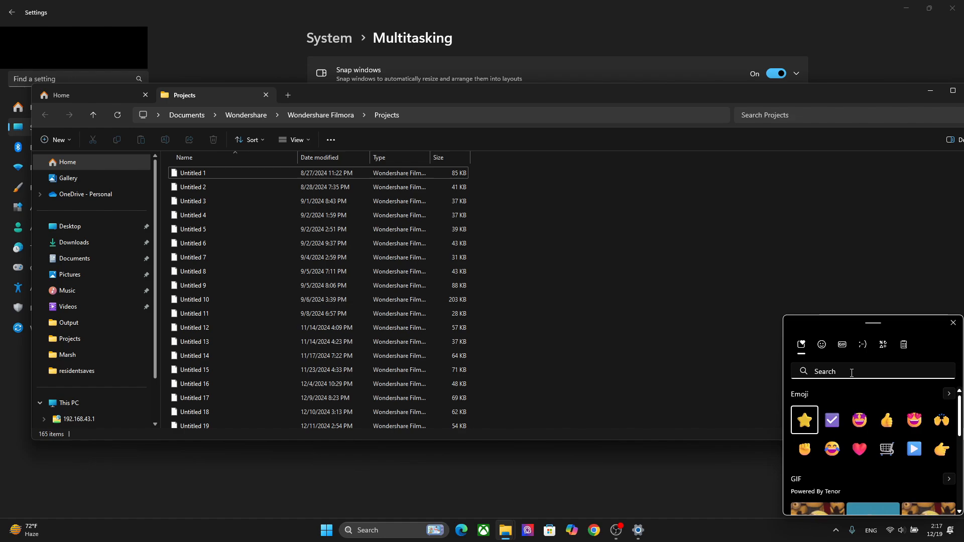
pyautogui.press('Escape')
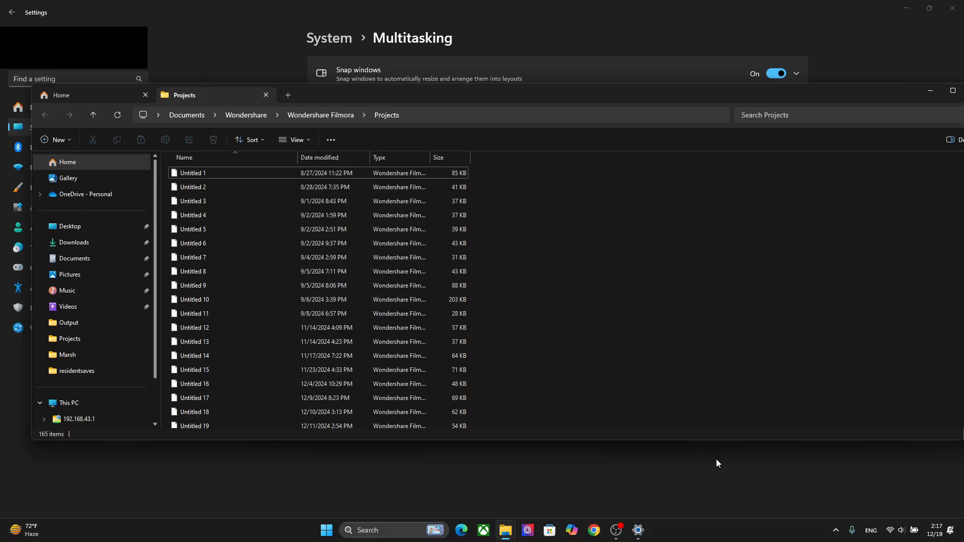
pyautogui.press('super+v')
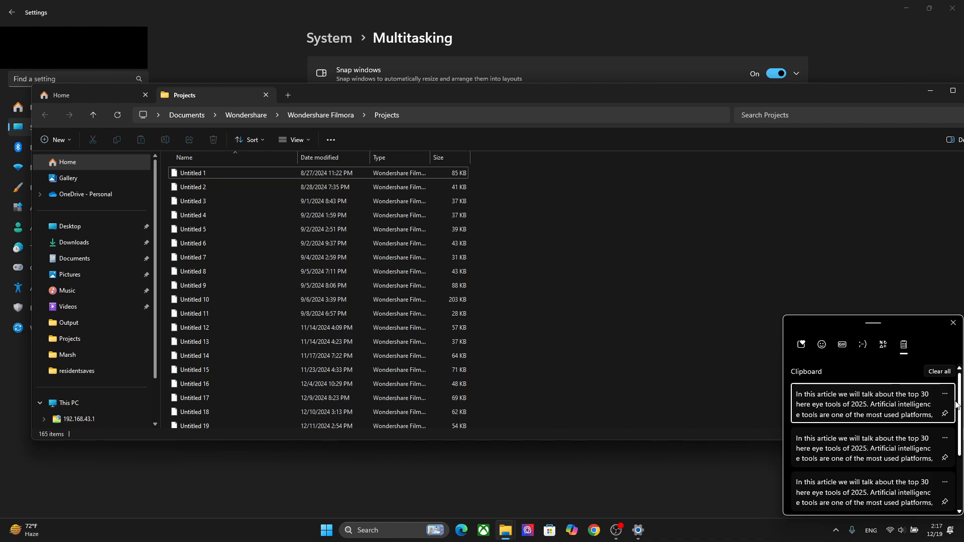
pyautogui.scroll(-3, 956, 405)
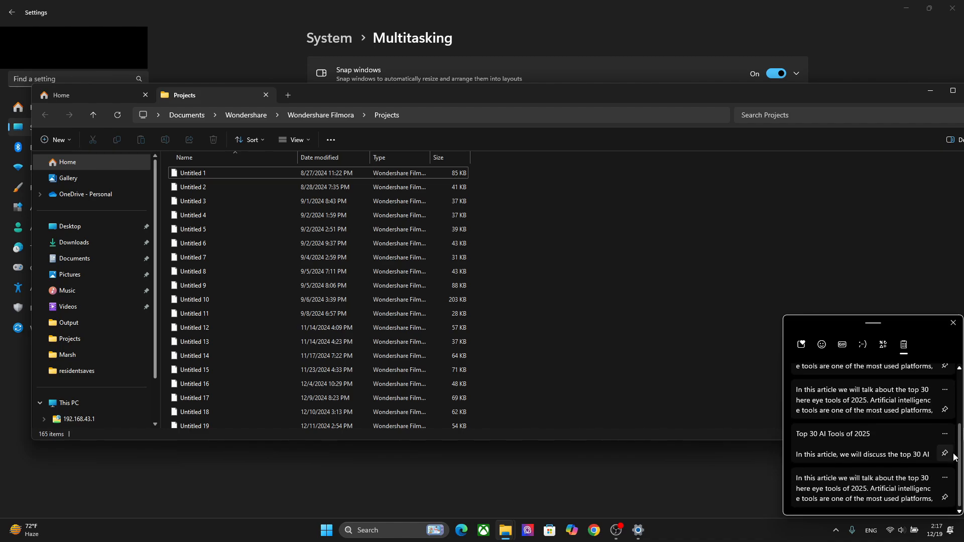
pyautogui.scroll(3, 955, 383)
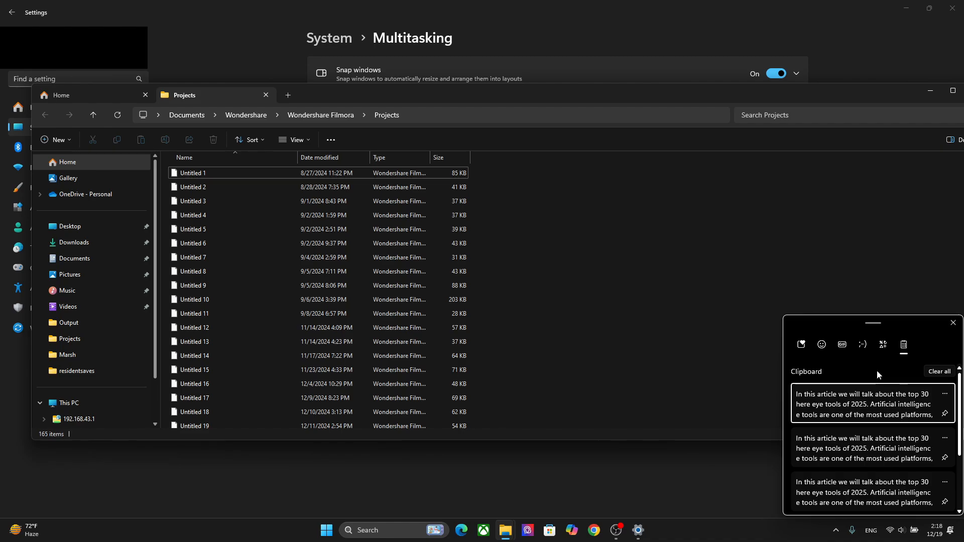
# - Switch from the emoji panel to its clipboard section and browse the copied text entries
pyautogui.press('super+period')
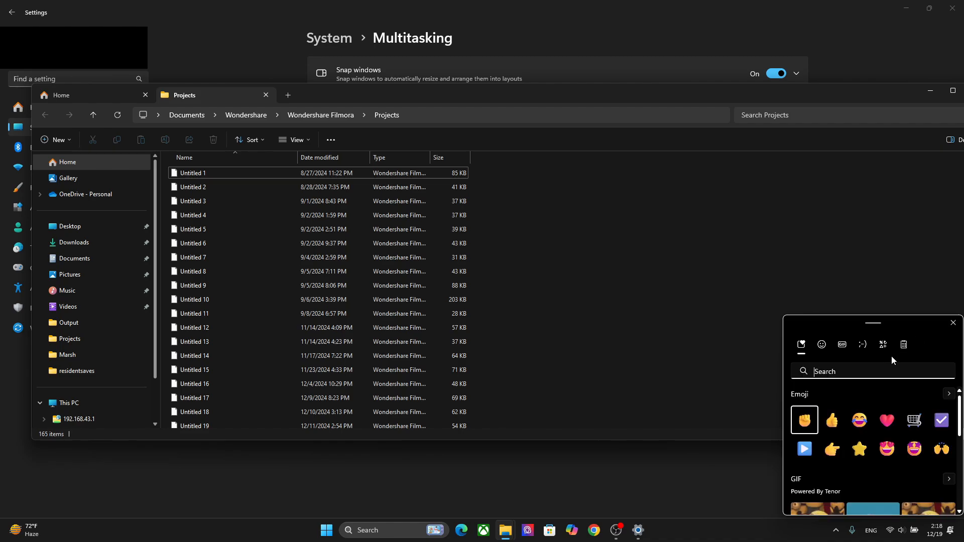
pyautogui.click(903, 345)
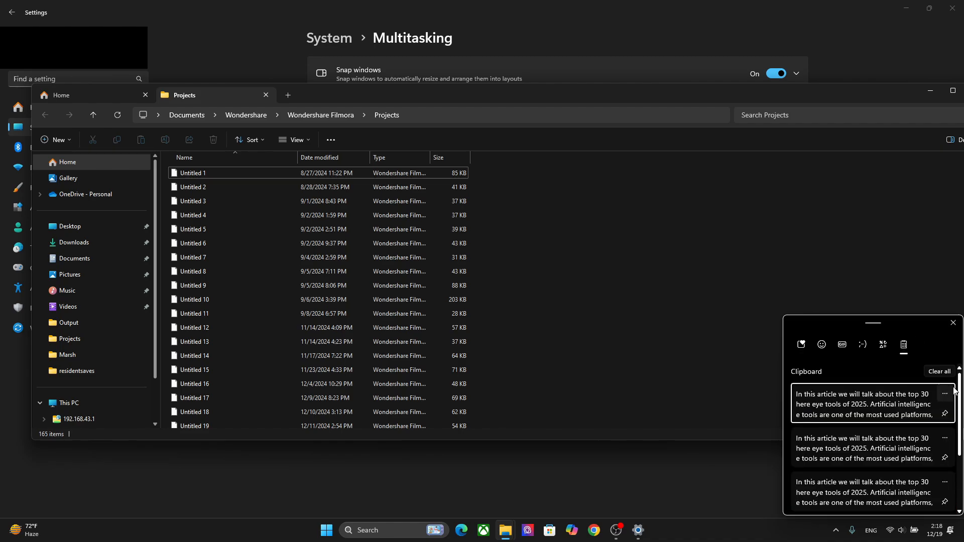
pyautogui.moveTo(959, 391); pyautogui.dragTo(958, 432)
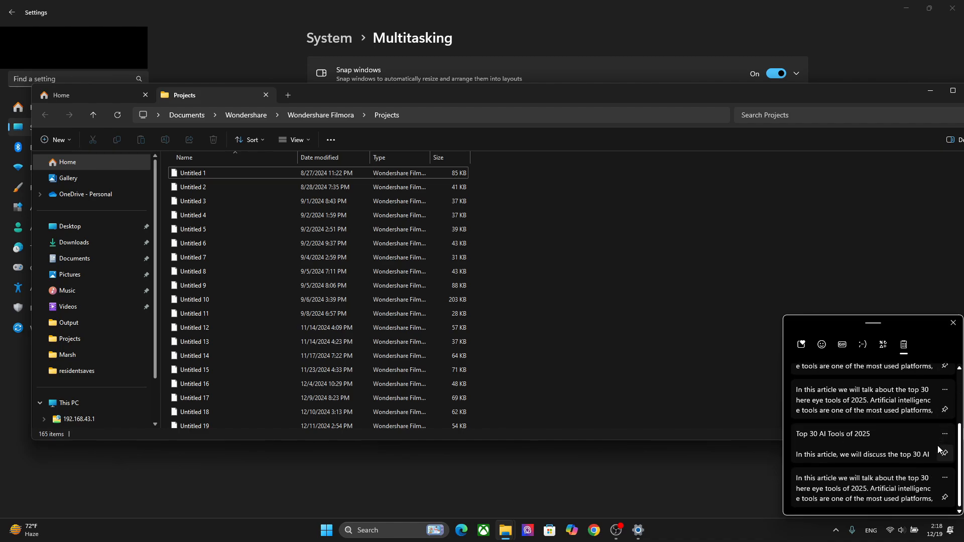
pyautogui.click(959, 410)
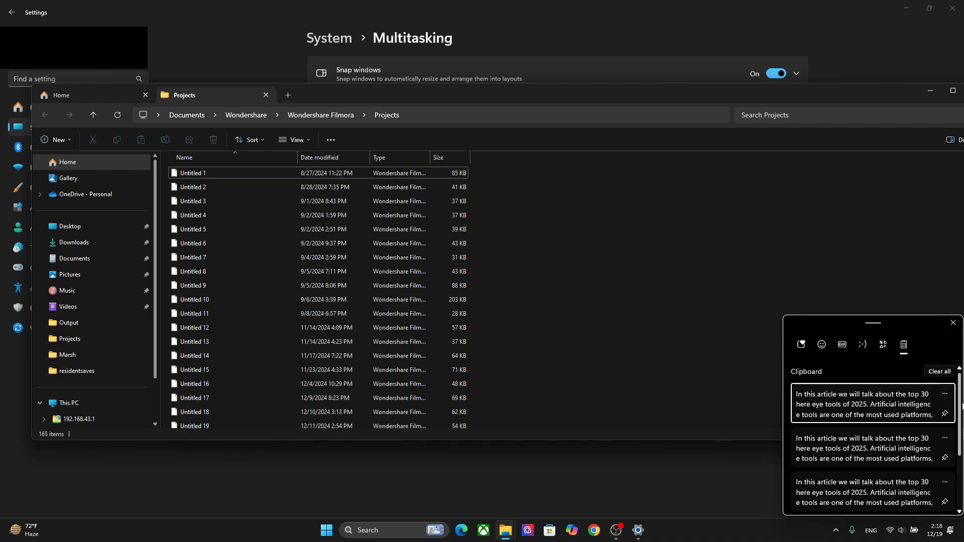
pyautogui.scroll(-1, 870, 430)
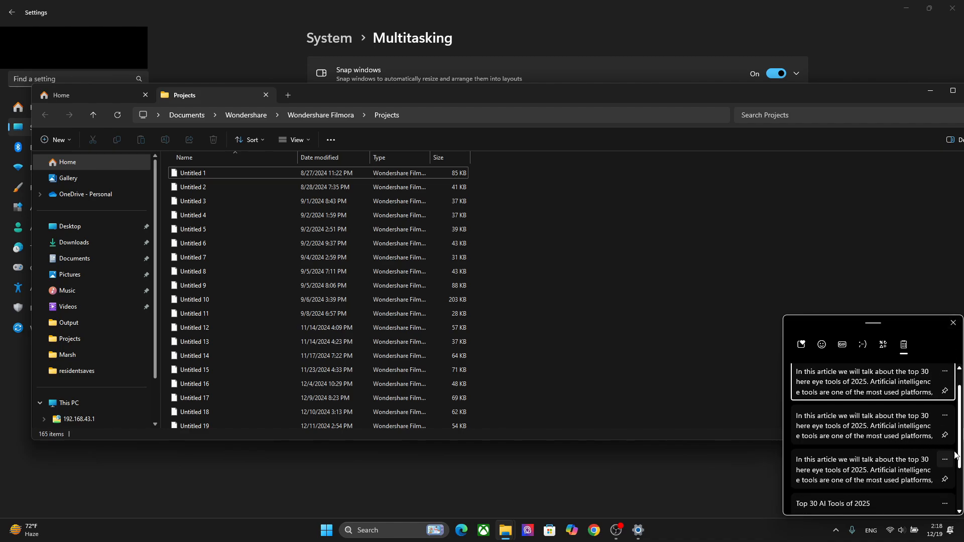
pyautogui.scroll(1, 962, 426)
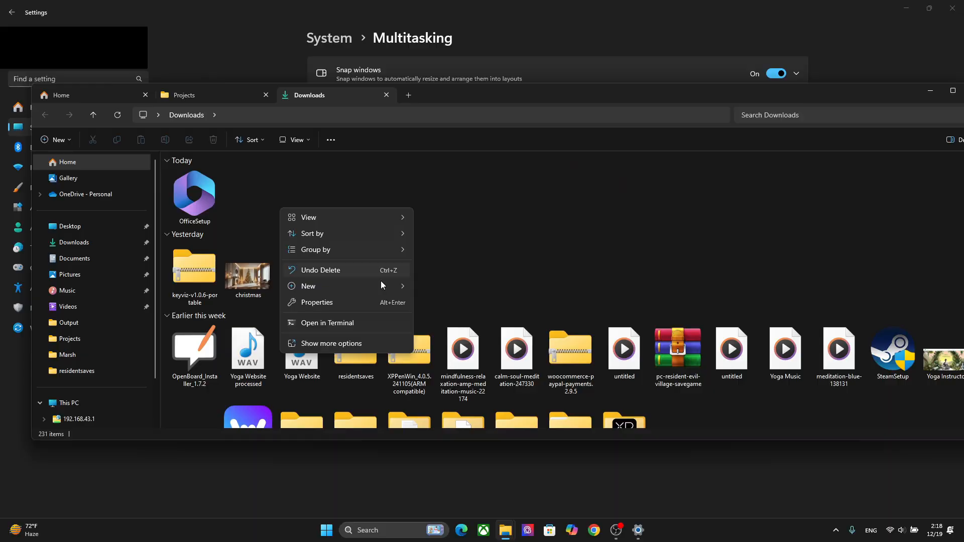
# - Create a new folder in Downloads named GodMode.{ED7BA470-8E54-465E-825C-99712043E01C}
pyautogui.moveTo(381, 288)
pyautogui.click(462, 286)
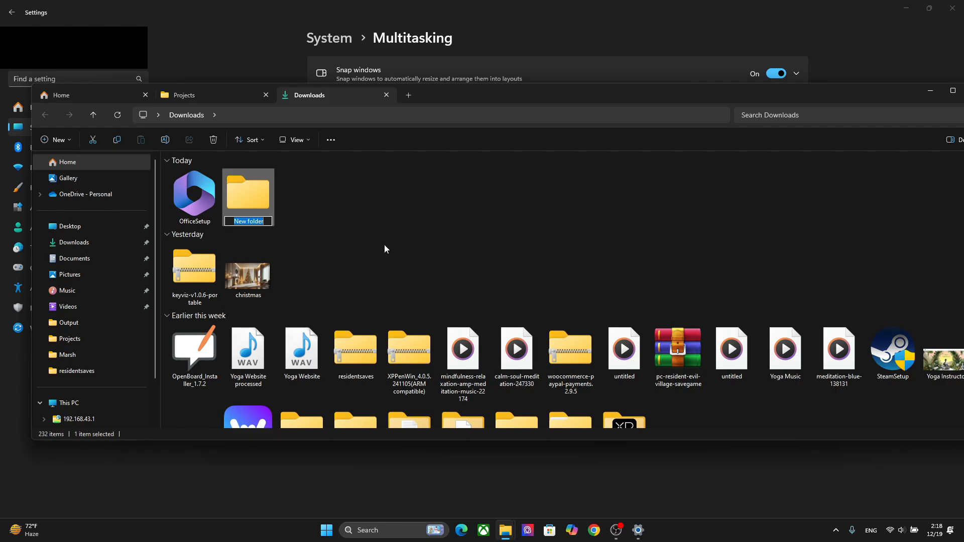
pyautogui.write('GodMode.{ED7BA470-')
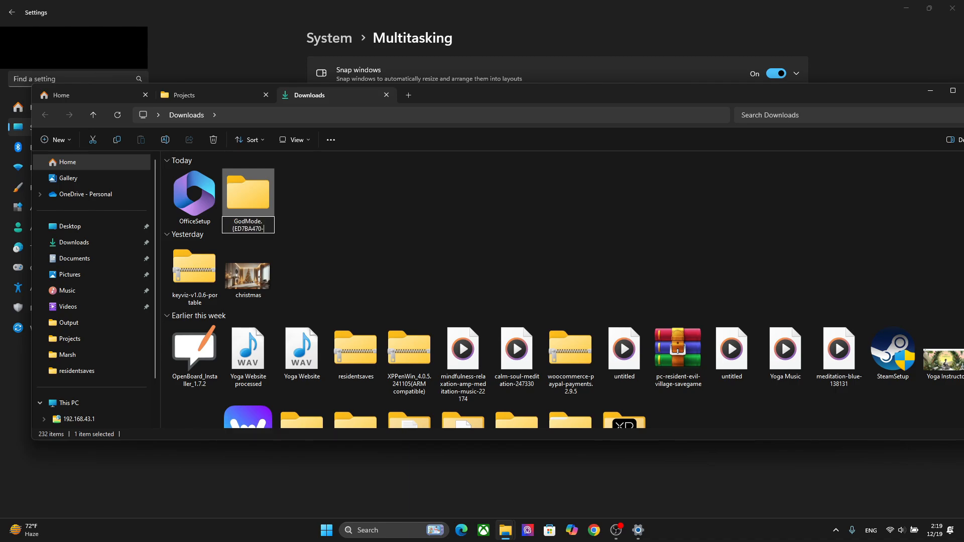
pyautogui.write('8E54-46')
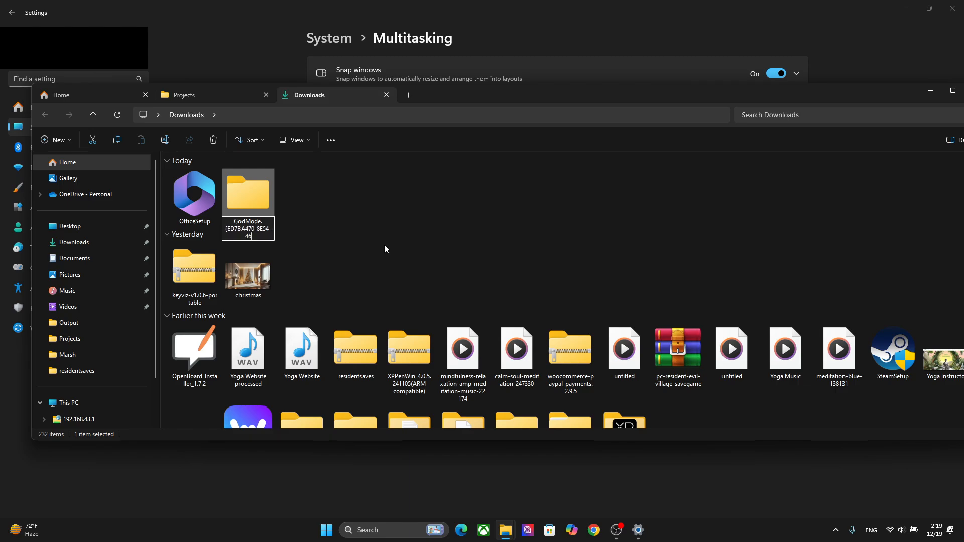
pyautogui.write('5E-825C-99712043E01')
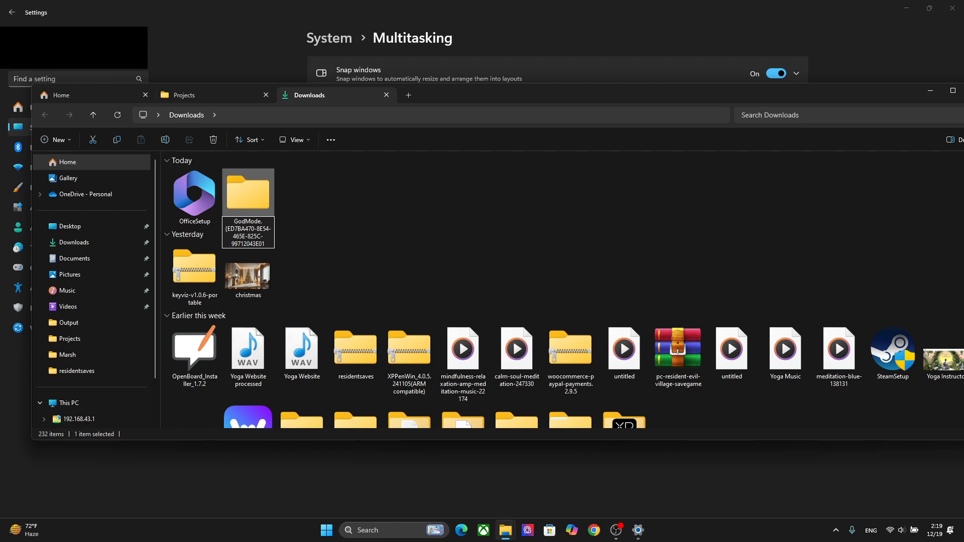
pyautogui.write('C')
pyautogui.write('}')
pyautogui.write('.')
pyautogui.press('Return')
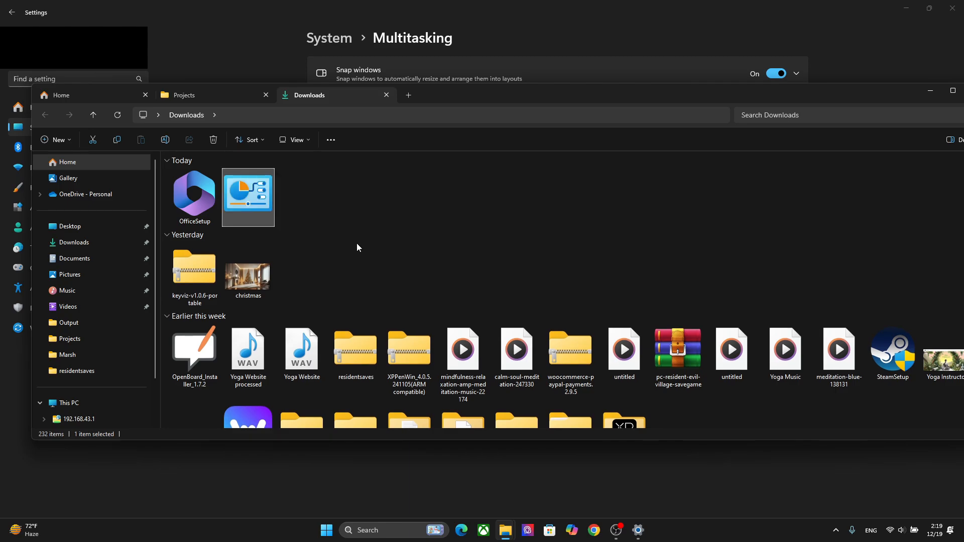
# - Open the GodMode folder in a maximized window and examine its list of system settings
pyautogui.doubleClick(265, 191)
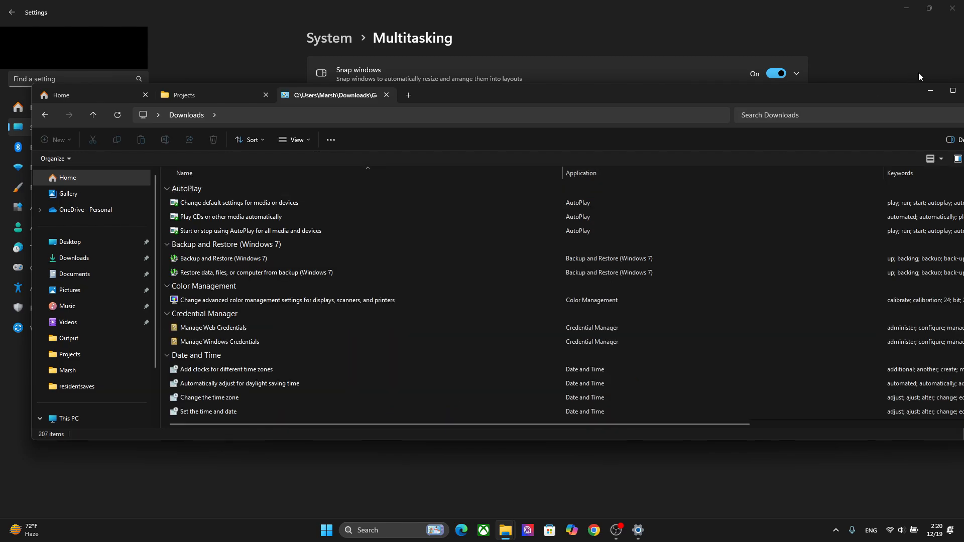
pyautogui.click(951, 91)
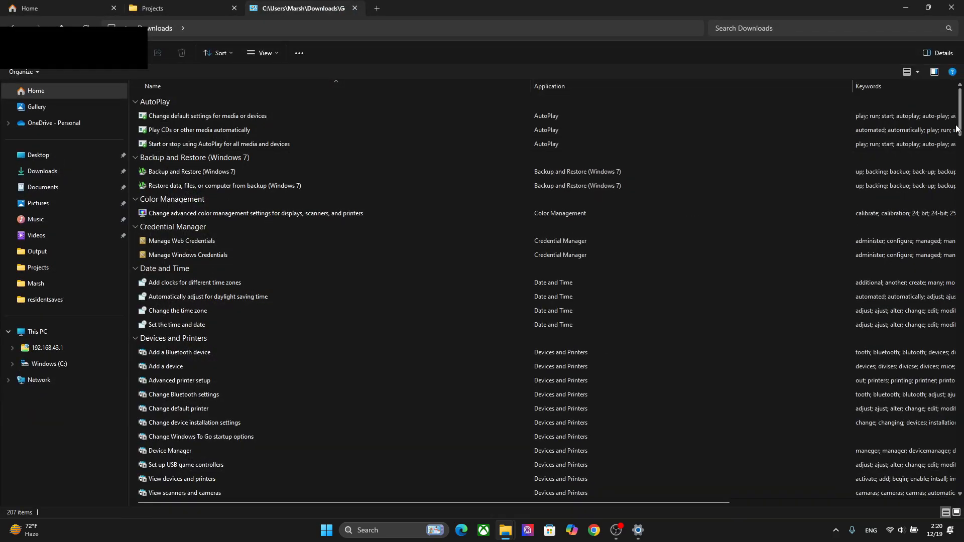
pyautogui.moveTo(960, 123)
pyautogui.mouseDown()
pyautogui.moveTo(944, 373)
pyautogui.moveTo(948, 497)
pyautogui.moveTo(961, 97)
pyautogui.moveTo(958, 438)
pyautogui.moveTo(956, 87)
pyautogui.moveTo(957, 251)
pyautogui.moveTo(958, 123)
pyautogui.mouseUp()
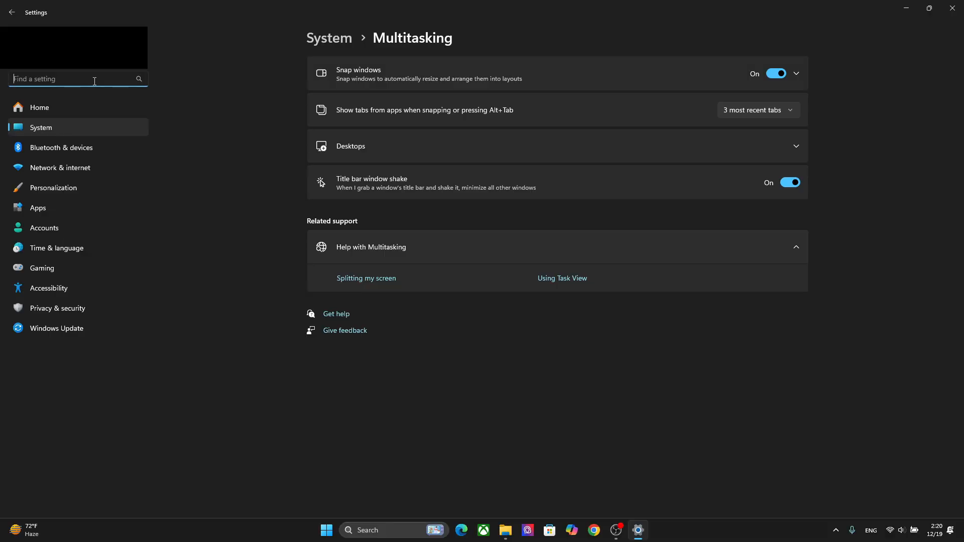
# - Search the Windows settings for TOUCHPAD and open the Touchpad settings page
pyautogui.write('TOU')
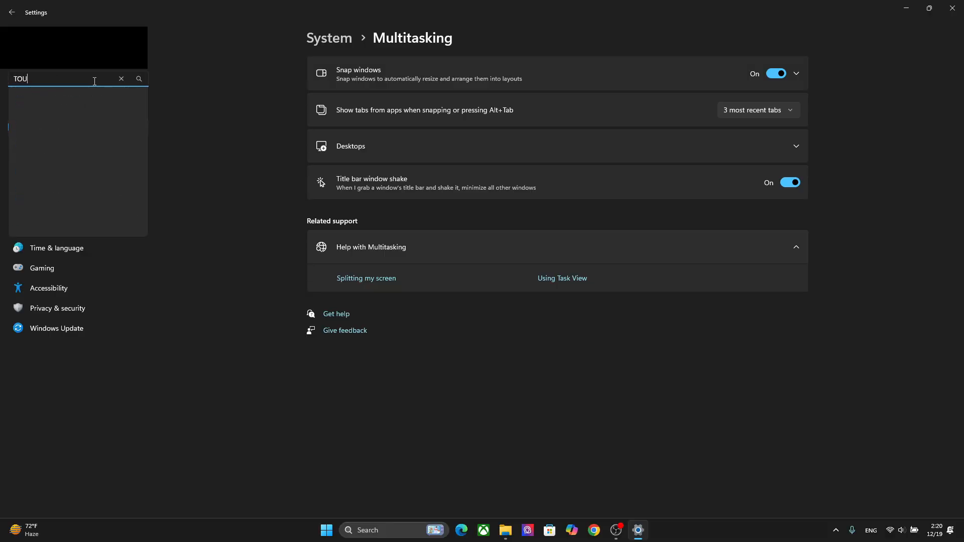
pyautogui.write('CHPAD')
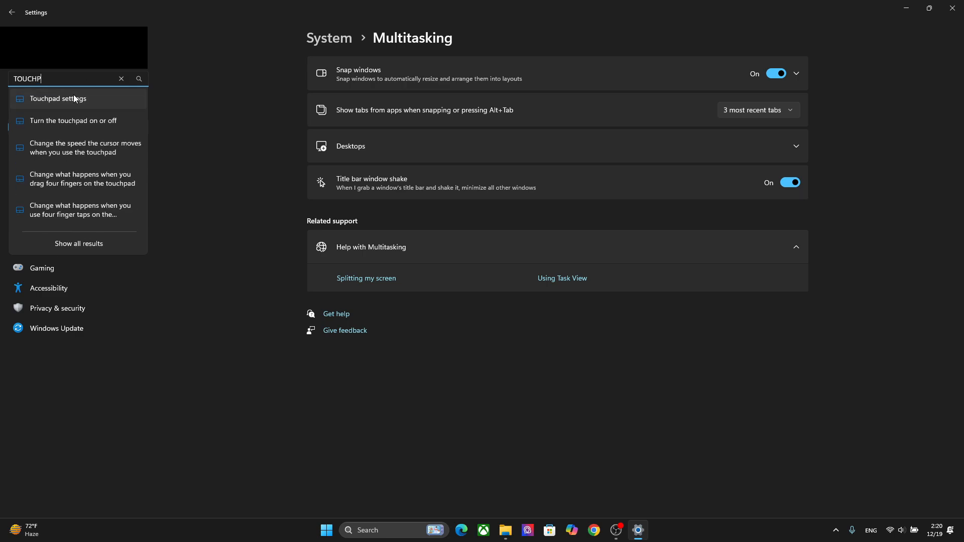
pyautogui.click(73, 97)
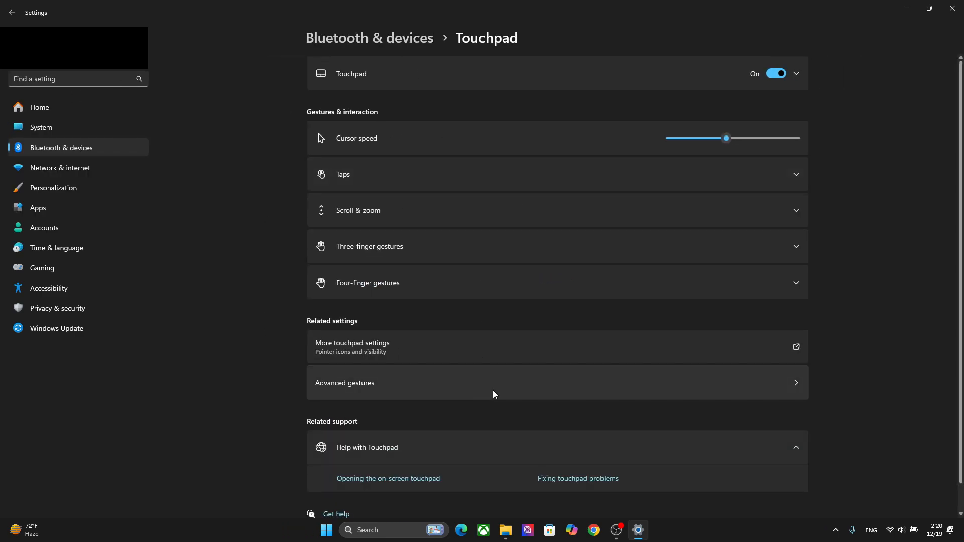
# - Open the touchpad's Advanced gestures page and browse the actions available for the three-finger swipe up
pyautogui.click(493, 393)
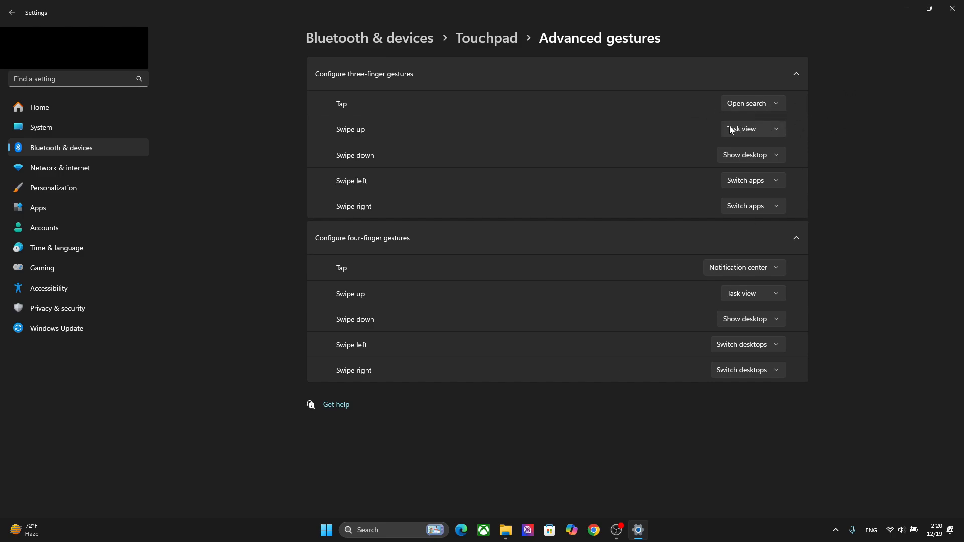
pyautogui.click(770, 122)
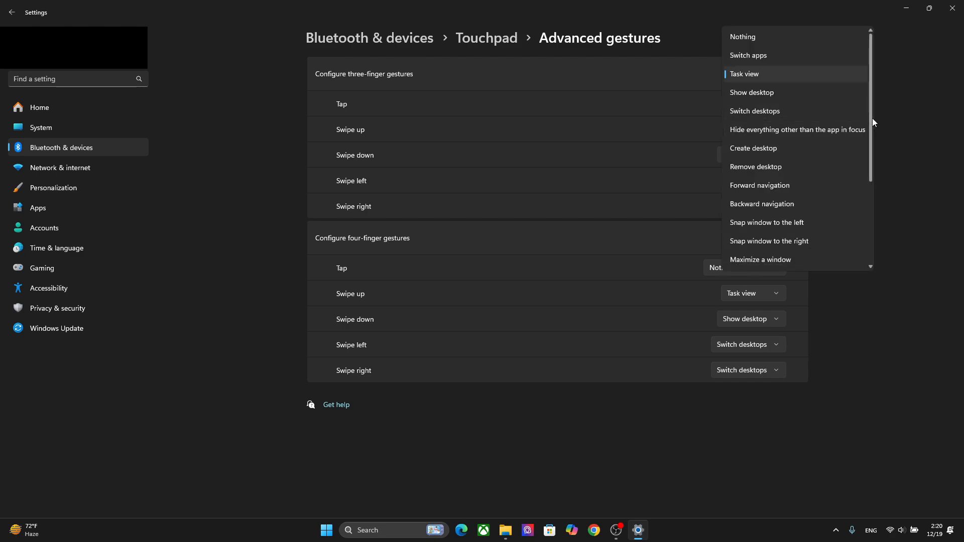
pyautogui.moveTo(872, 119); pyautogui.dragTo(866, 223)
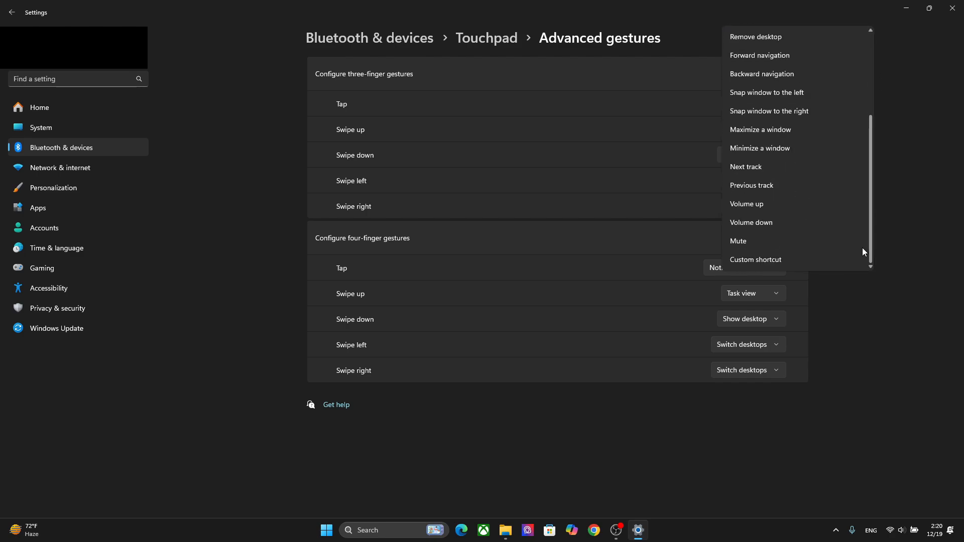
pyautogui.click(927, 310)
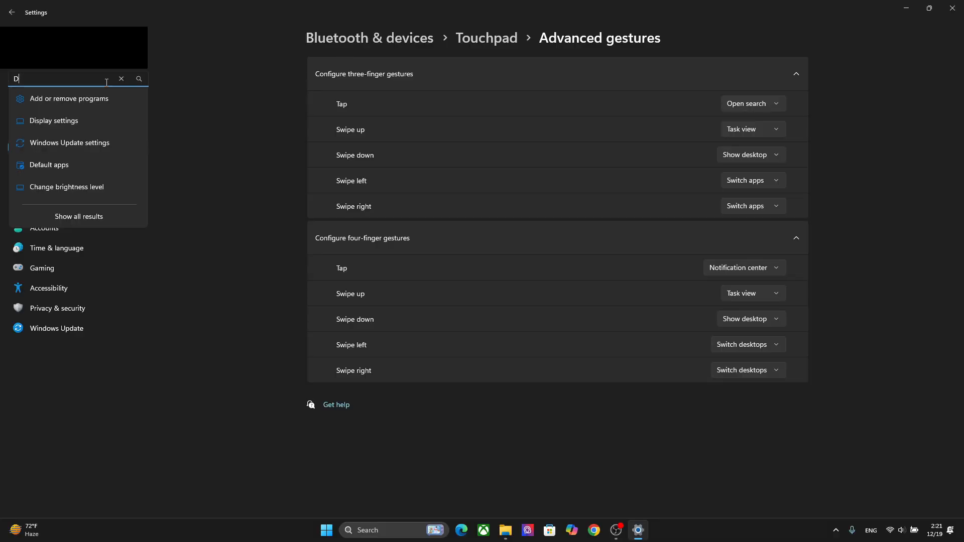
# - Search the settings for Disp, go to the Advanced display page and select Display 2: LG FHD
pyautogui.write('sp')
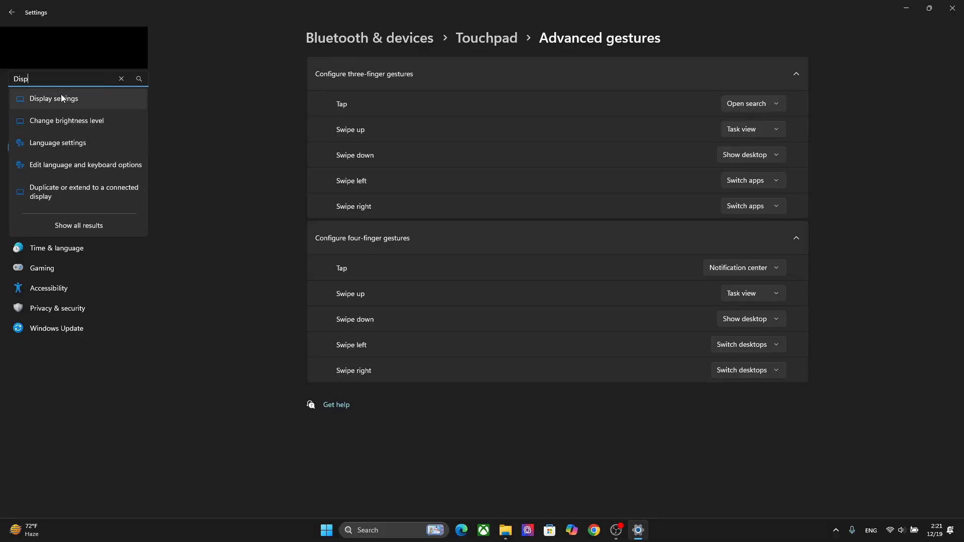
pyautogui.click(61, 95)
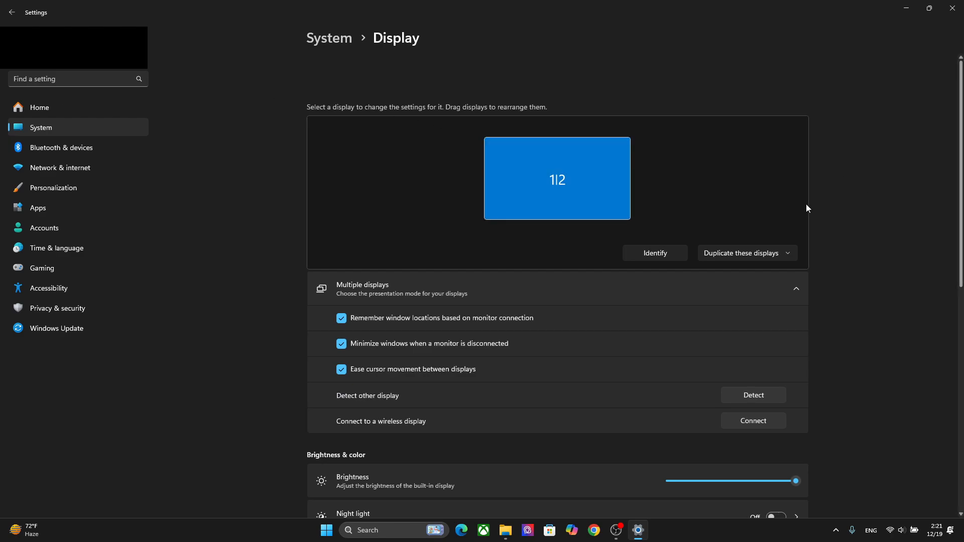
pyautogui.scroll(-5, 933, 321)
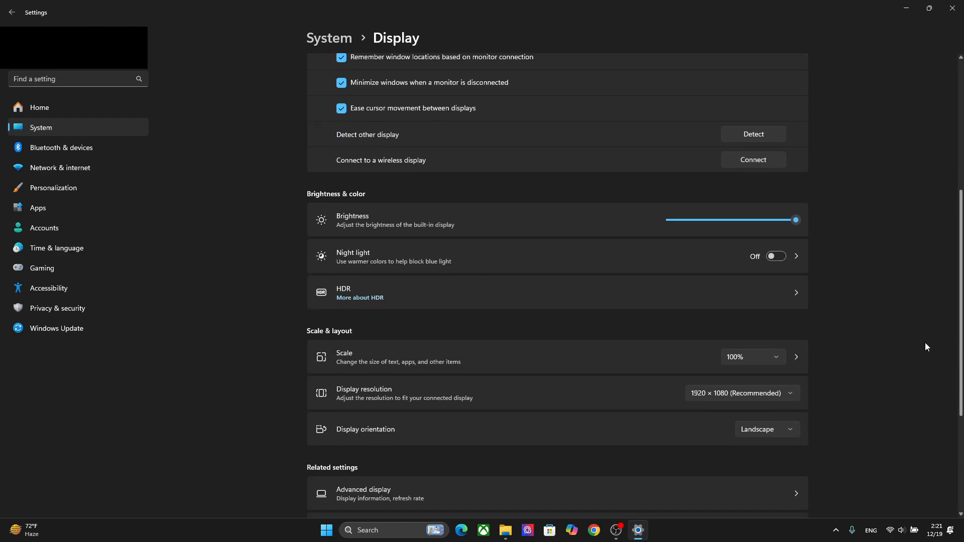
pyautogui.scroll(-2, 935, 370)
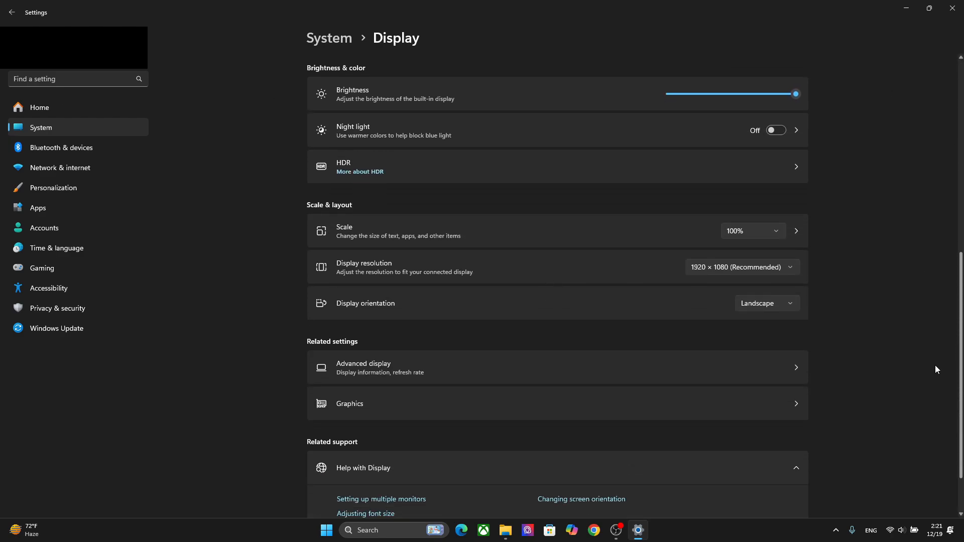
pyautogui.click(598, 370)
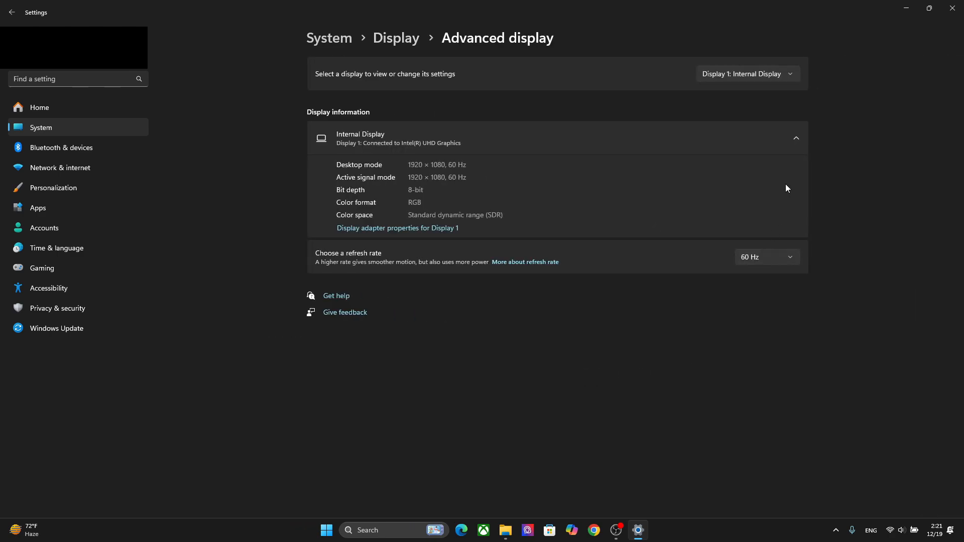
pyautogui.click(759, 75)
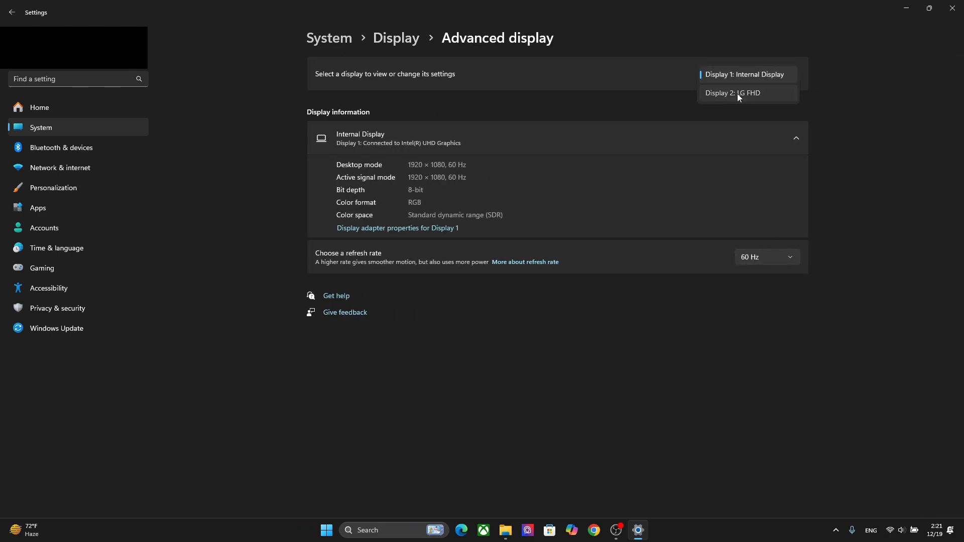
pyautogui.click(737, 93)
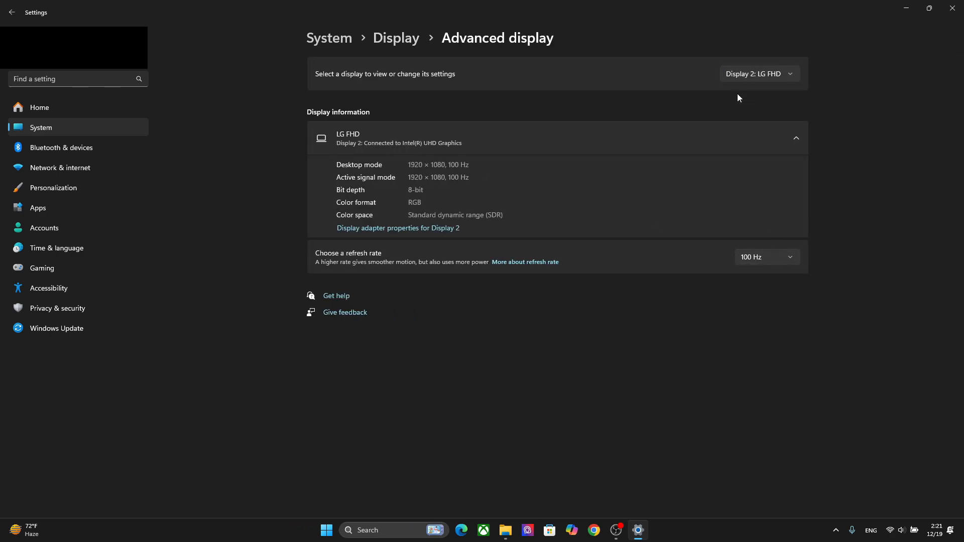
# - Set the refresh rate of Display 2 to 50 Hz and keep the changed display settings
pyautogui.click(787, 253)
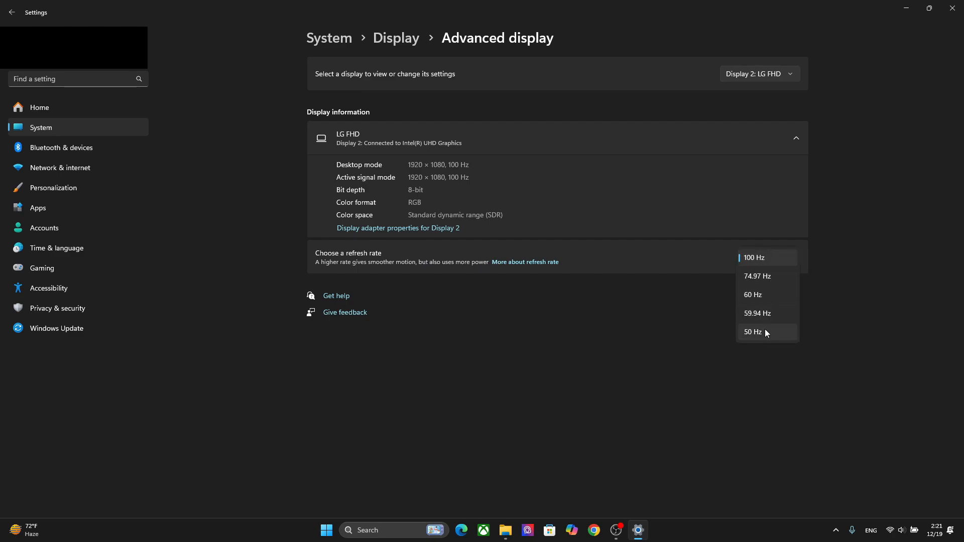
pyautogui.click(753, 332)
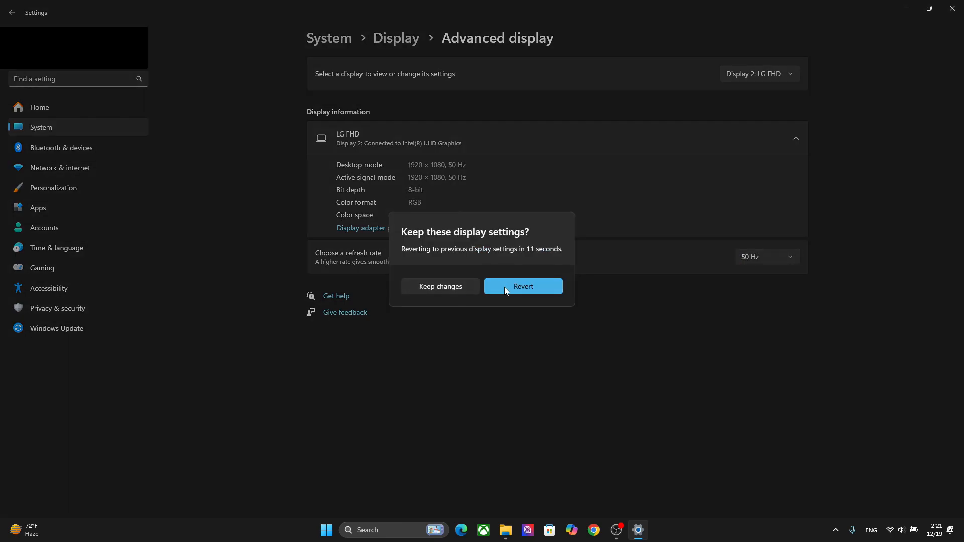
pyautogui.click(463, 287)
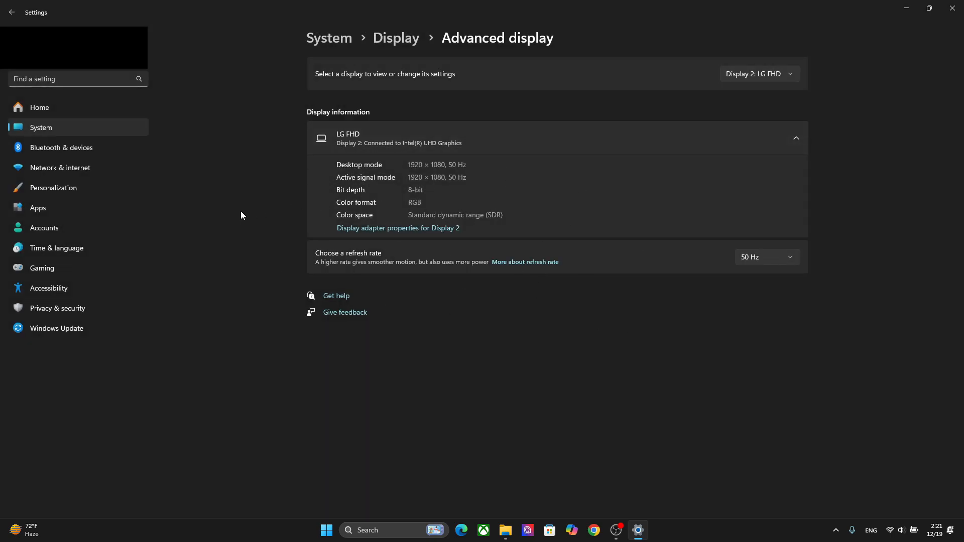
# - Set the refresh rate of Display 2 back to 100 Hz and keep the changes
pyautogui.click(774, 253)
pyautogui.click(761, 183)
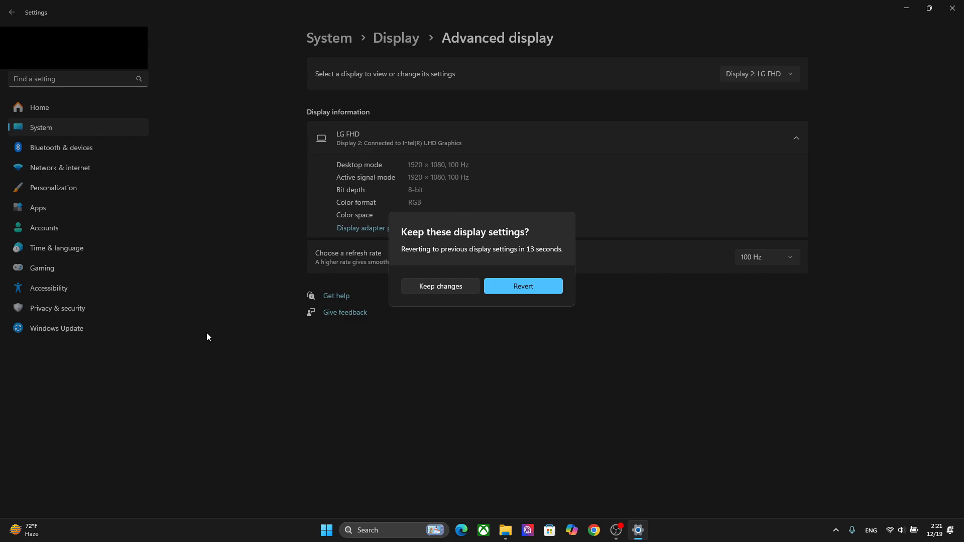
pyautogui.click(426, 286)
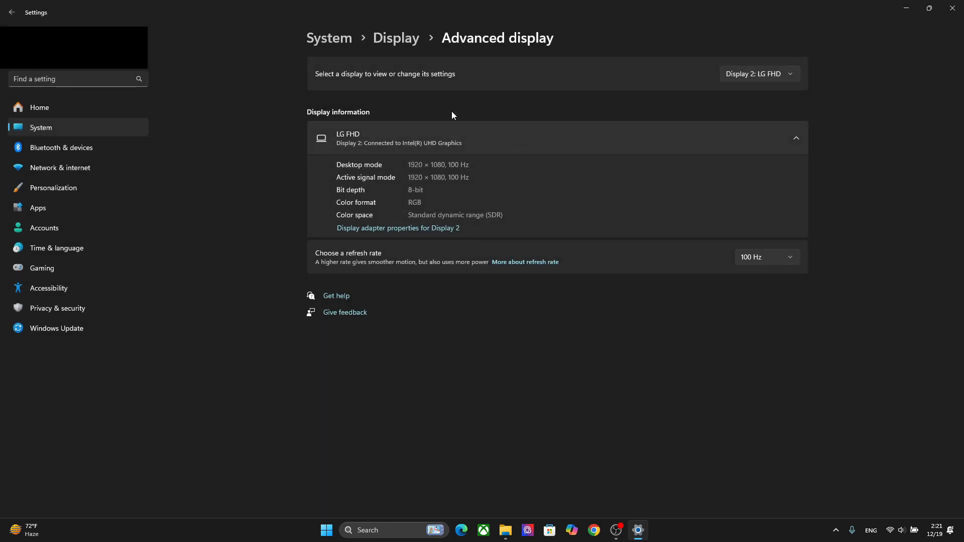
pyautogui.click(788, 258)
pyautogui.click(792, 261)
pyautogui.click(779, 257)
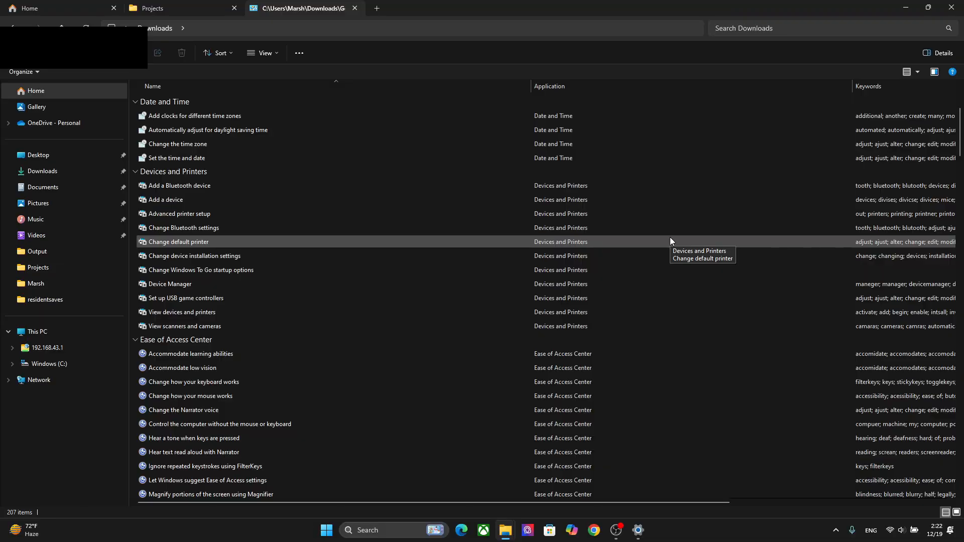
# - Show the virtual desktops in Task View and switch from Desktop 1 to Desktop 2
pyautogui.press('super+Tab')
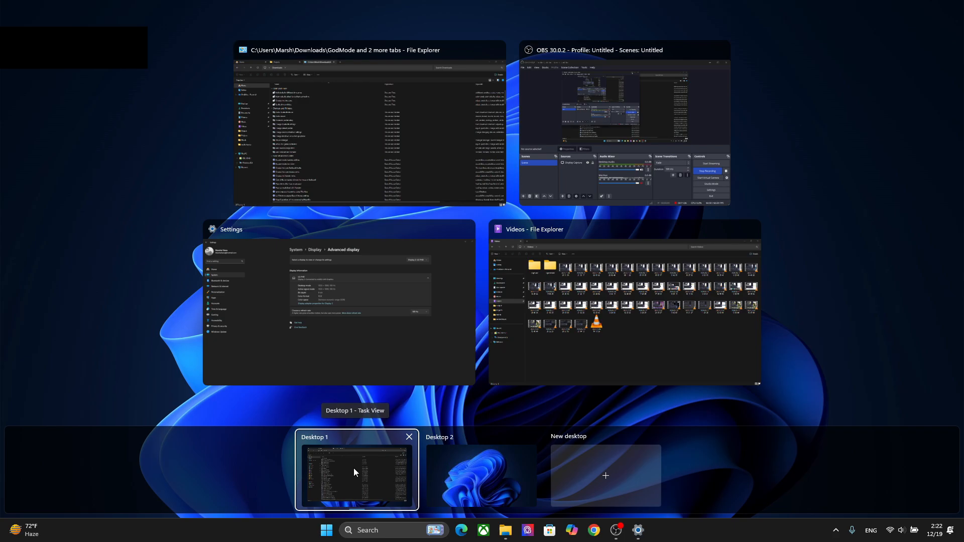
pyautogui.click(353, 468)
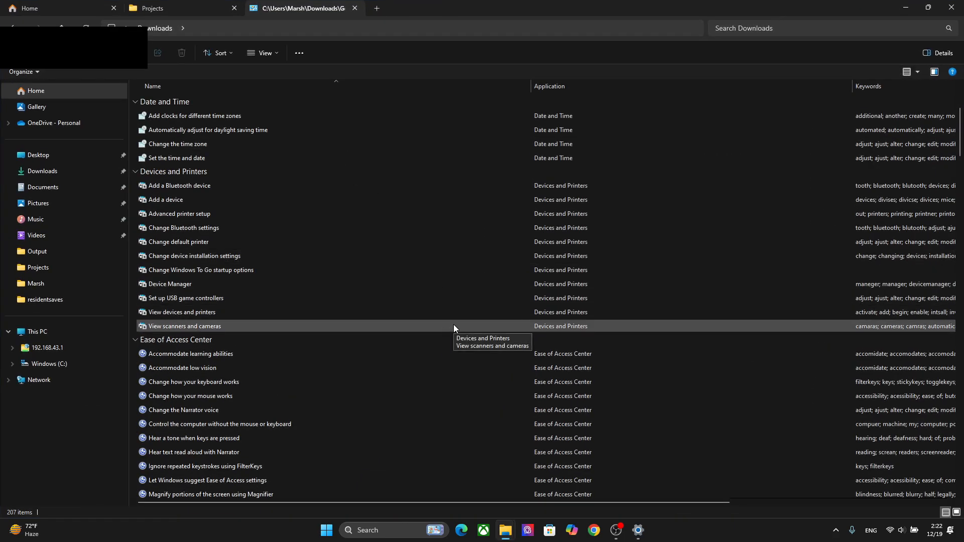
pyautogui.press('super+Tab')
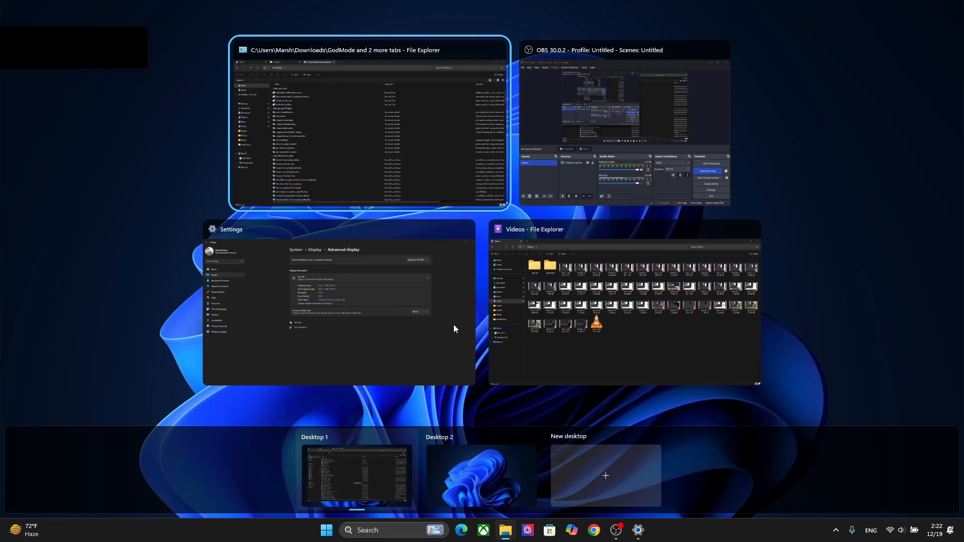
pyautogui.click(501, 456)
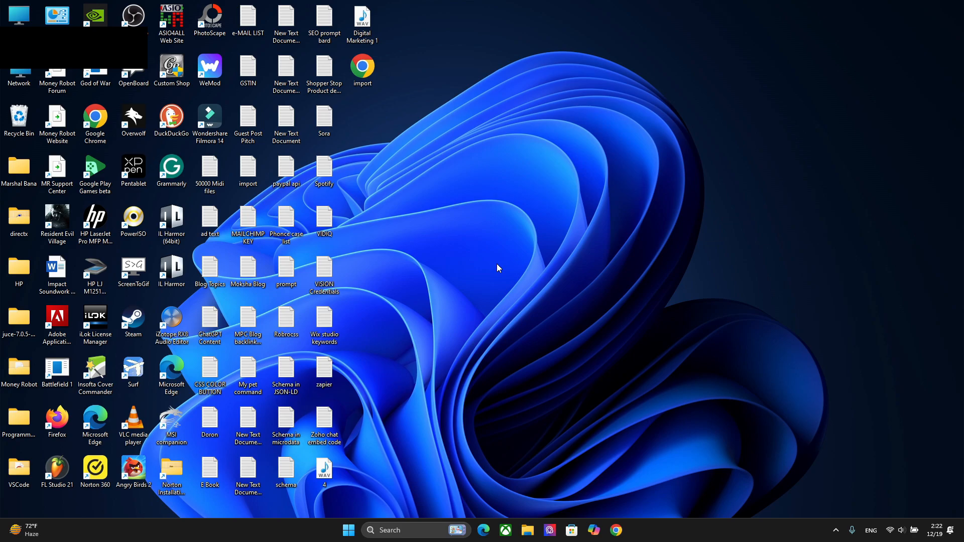
# - Apply the Captured Motion theme from the Personalization settings on Desktop 2, and close the Settings window
pyautogui.rightClick(503, 201)
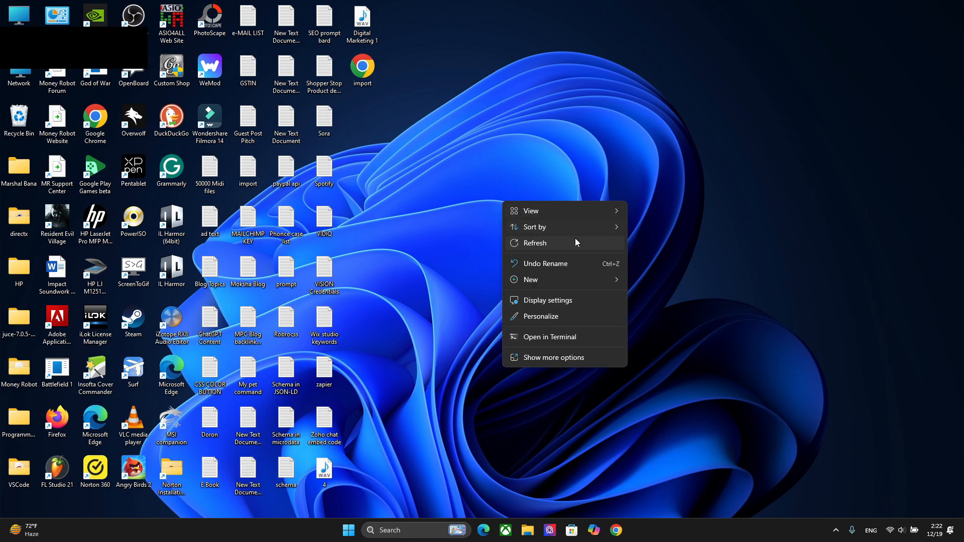
pyautogui.click(569, 316)
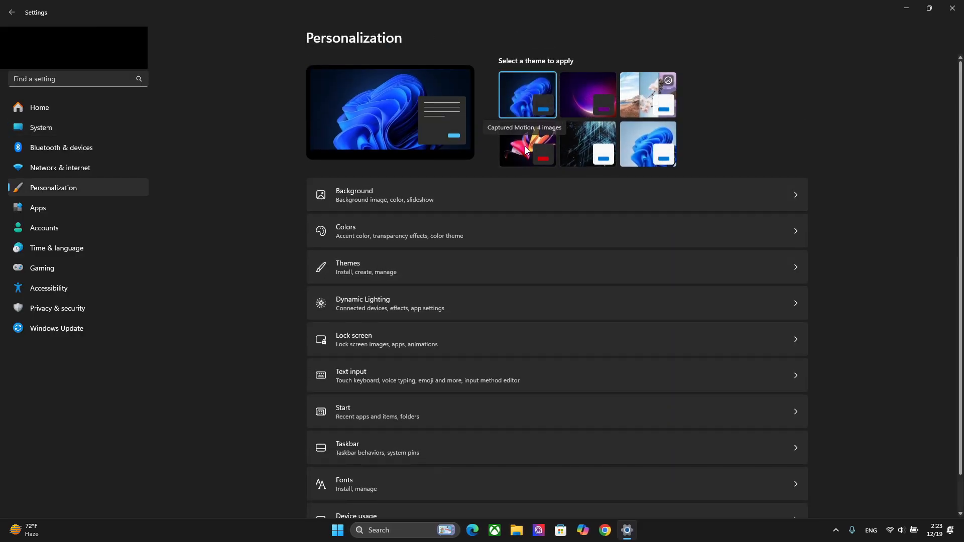
pyautogui.click(525, 150)
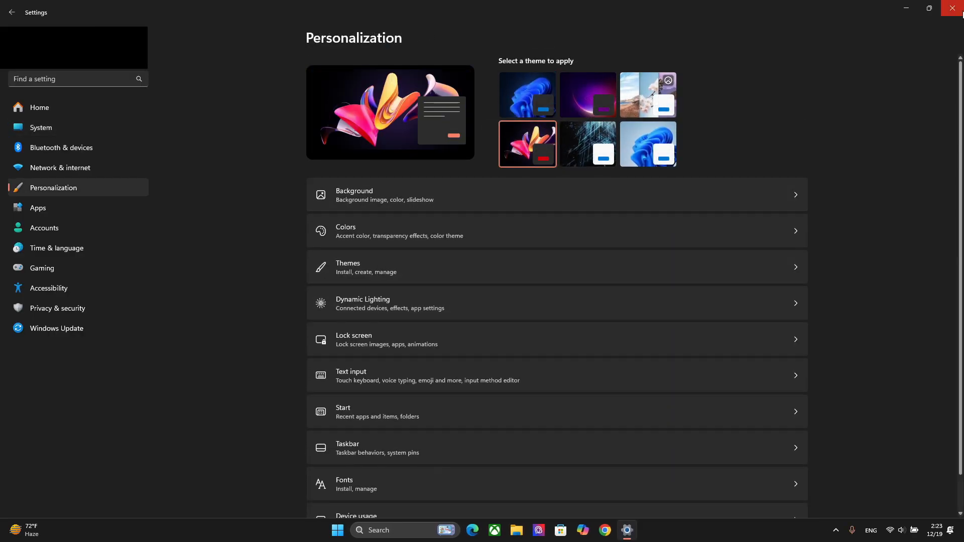
pyautogui.click(953, 9)
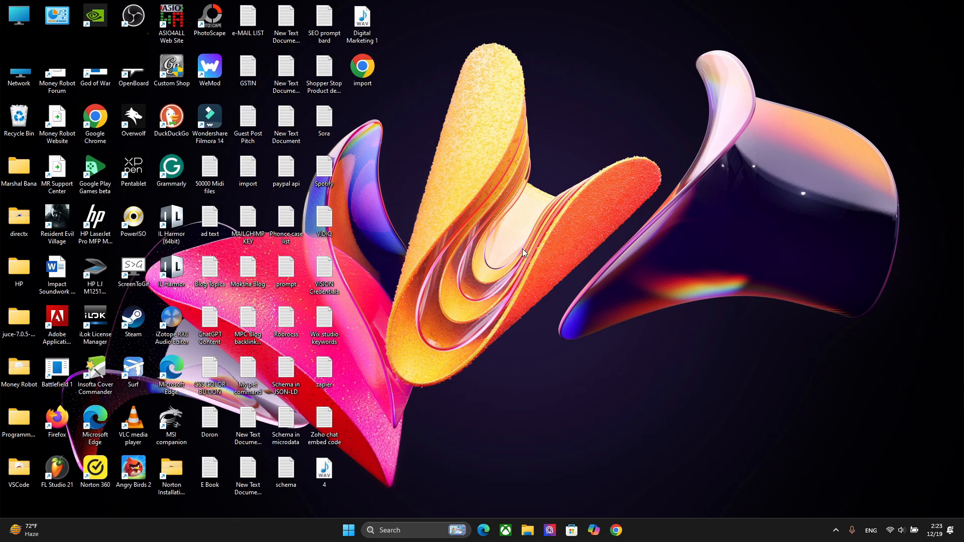
# - Return to Desktop 1 through Task View and minimize its open windows to reveal the desktop background
pyautogui.press('super+Tab')
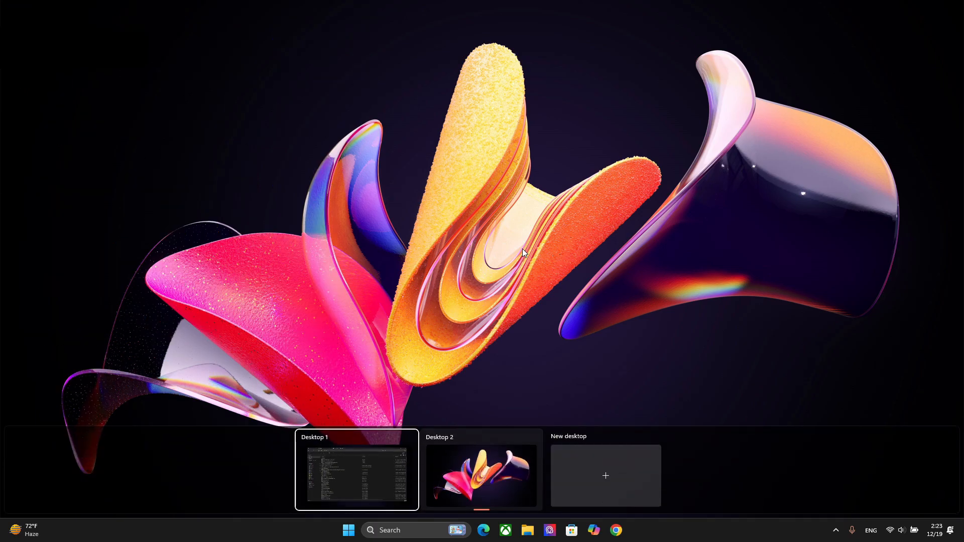
pyautogui.click(339, 478)
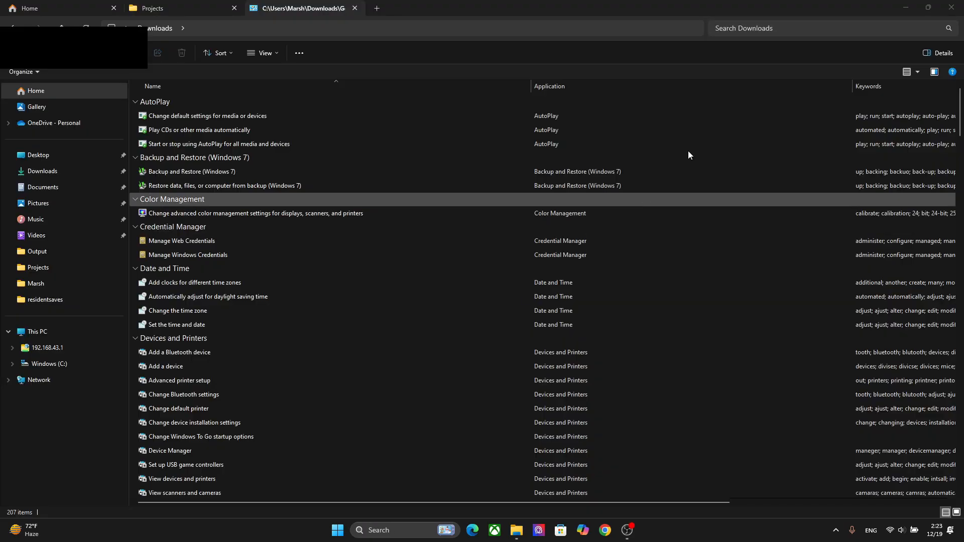
pyautogui.click(906, 6)
pyautogui.click(906, 6)
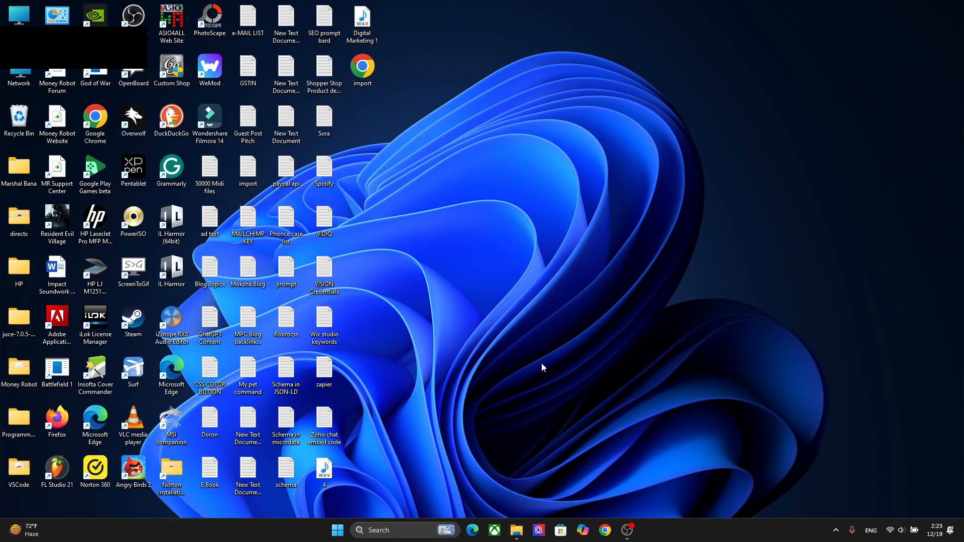
# - Remove Desktop 2 in Task View and go back to Desktop 1
pyautogui.press('super+Tab')
pyautogui.moveTo(495, 469)
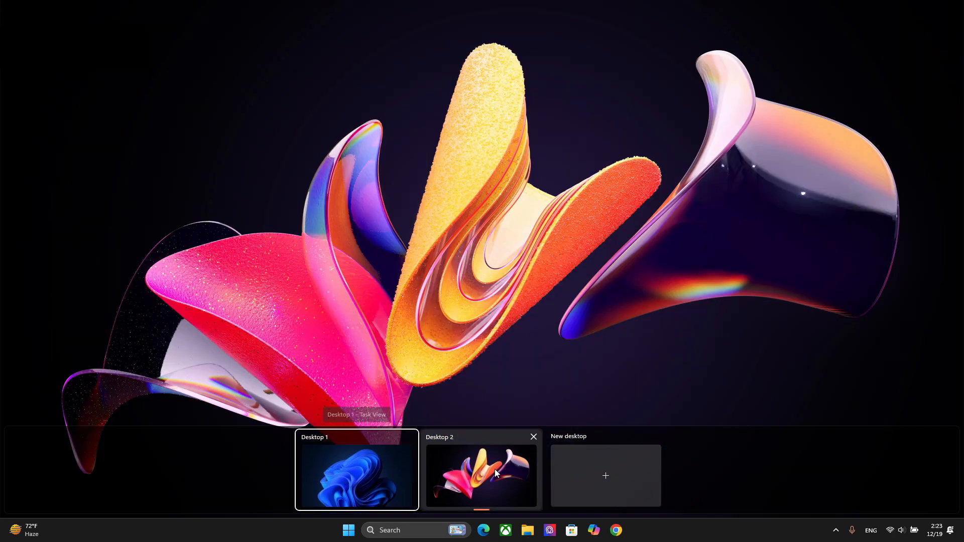
pyautogui.click(537, 438)
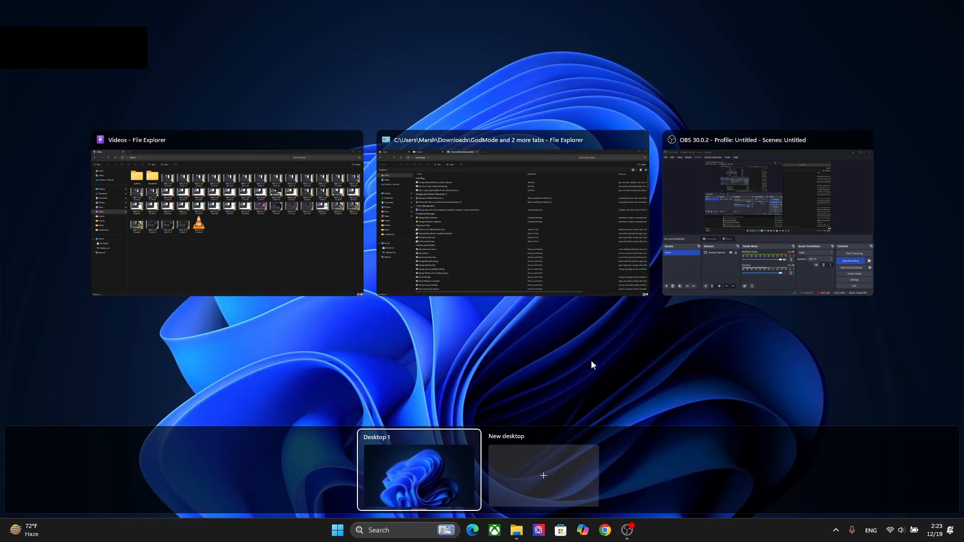
pyautogui.click(594, 348)
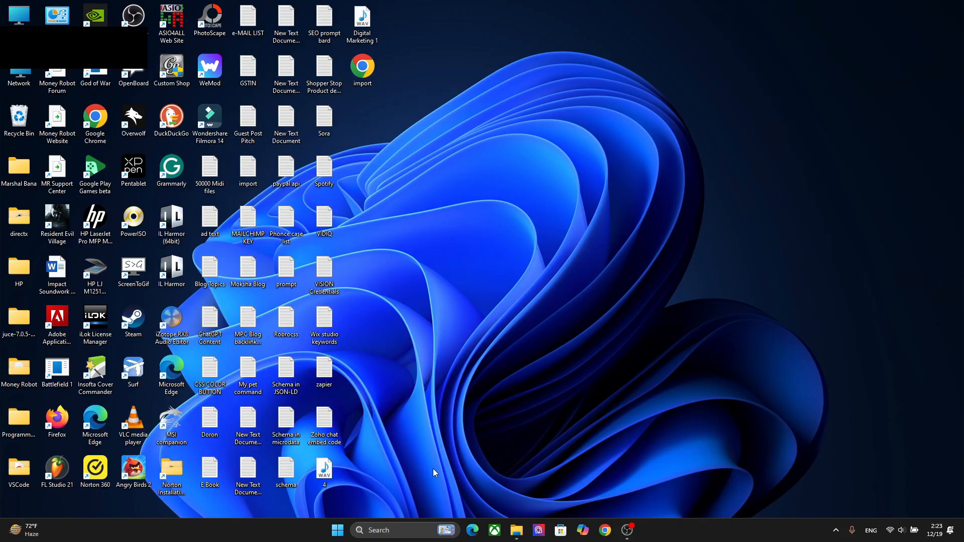
# - Open Command Prompt through Windows search and run powercfg/batteryreport to generate a battery report
pyautogui.click(391, 531)
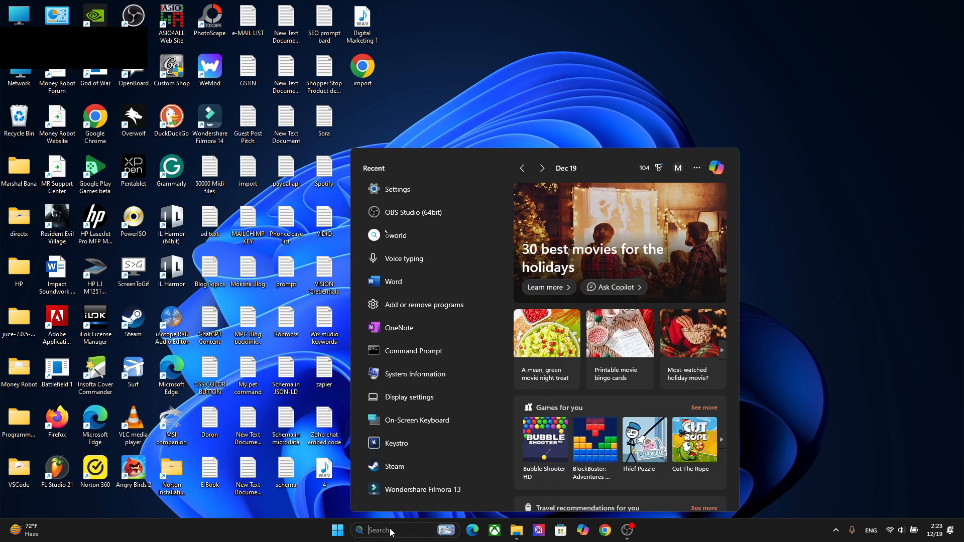
pyautogui.write('command Prompt')
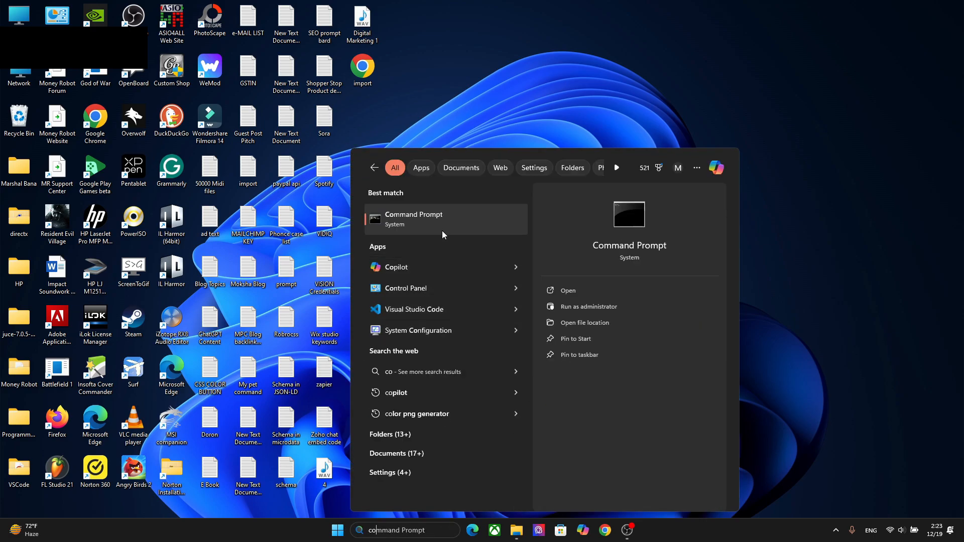
pyautogui.click(445, 225)
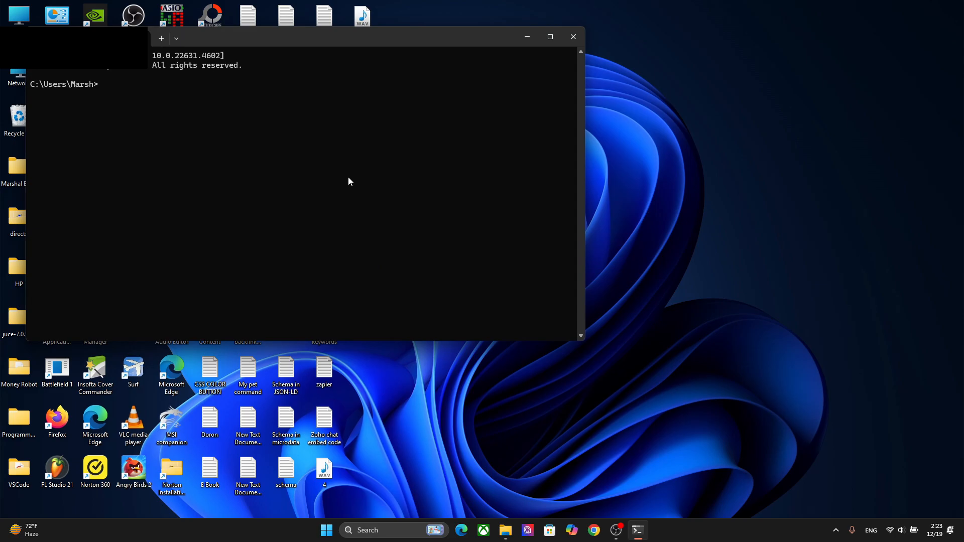
pyautogui.write('powercfg/batteryreport')
pyautogui.press('Return')
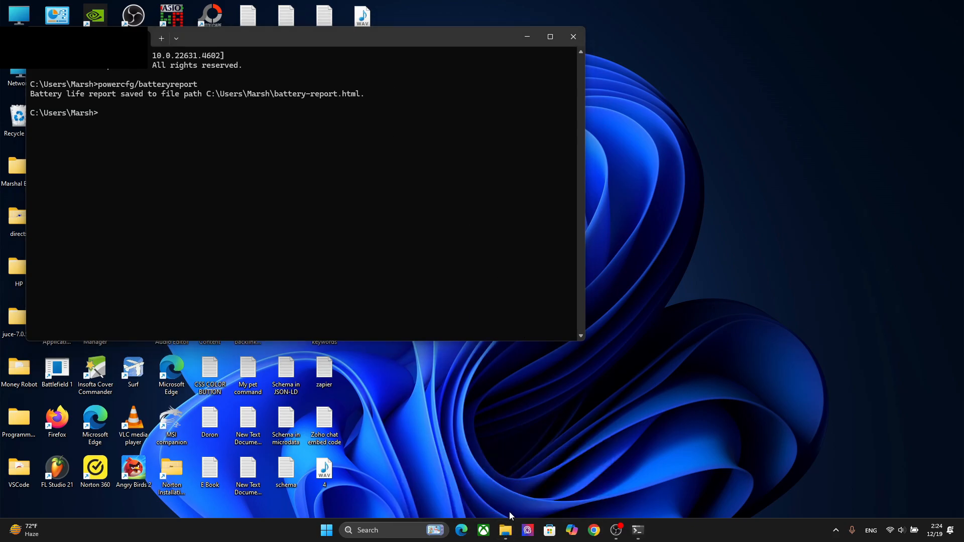
# - Open battery-report from the user's profile folder on drive C in File Explorer and look through the report
pyautogui.moveTo(505, 530)
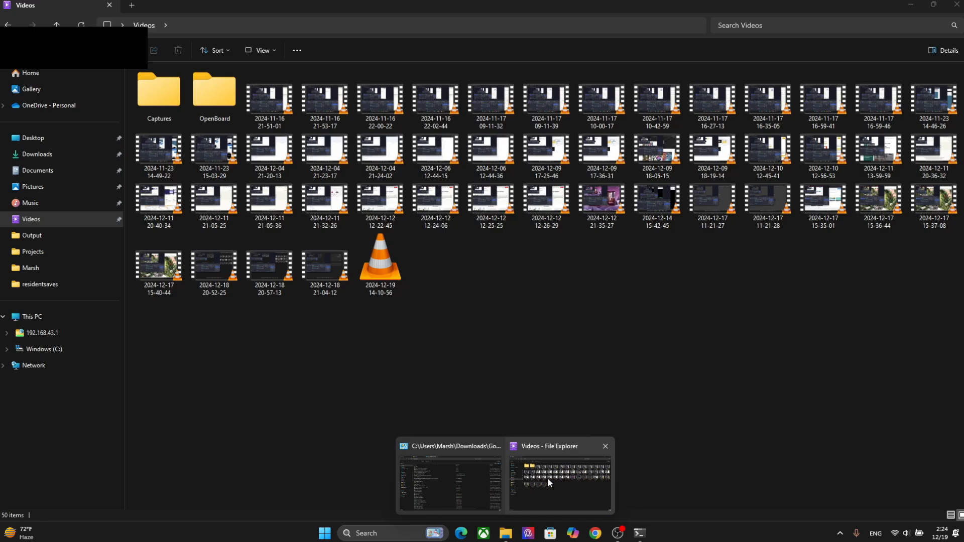
pyautogui.click(547, 477)
pyautogui.click(96, 467)
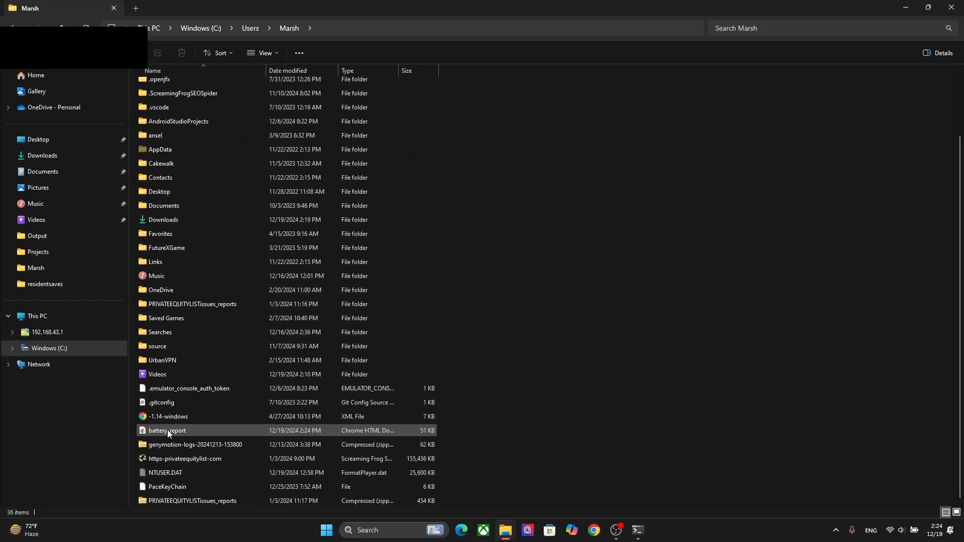
pyautogui.doubleClick(167, 430)
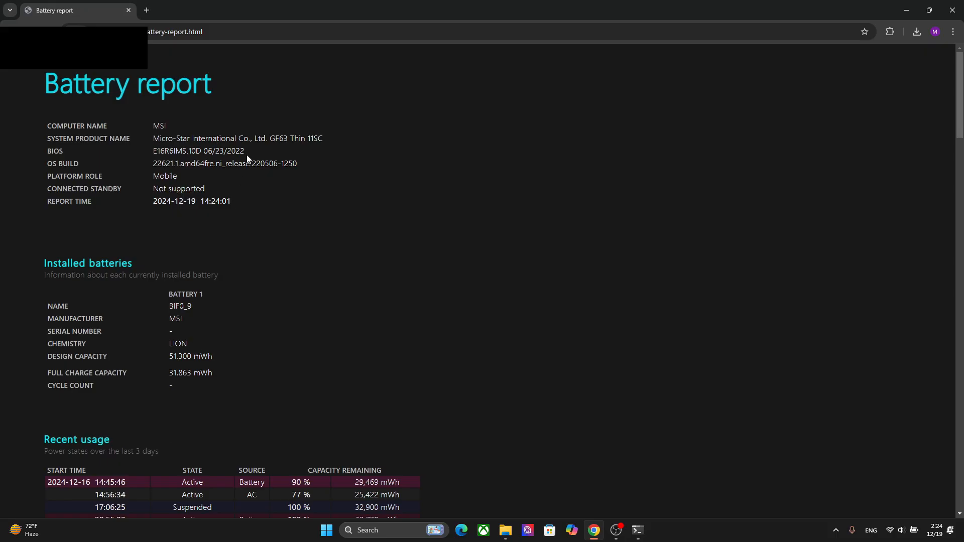
pyautogui.moveTo(961, 93)
pyautogui.mouseDown()
pyautogui.moveTo(938, 504)
pyautogui.moveTo(961, 203)
pyautogui.moveTo(960, 81)
pyautogui.mouseUp()
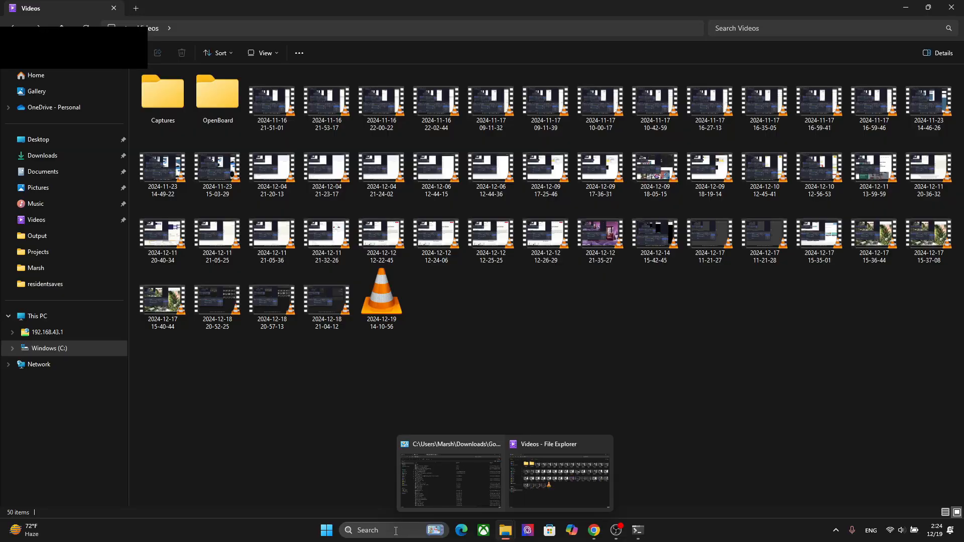
# - Open Settings through Windows search, find the Storage page and review its usage categories and storage management options
pyautogui.click(395, 530)
pyautogui.write('settings')
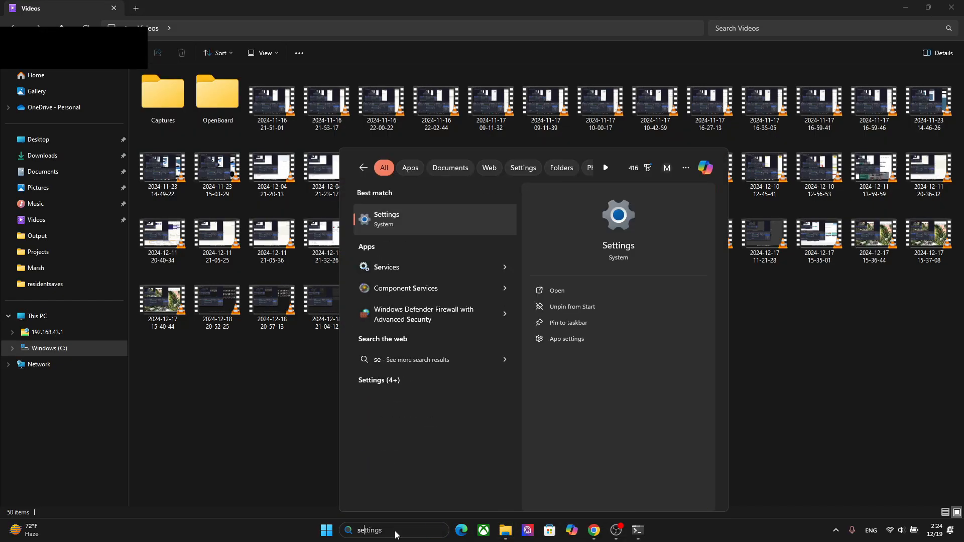
pyautogui.click(444, 212)
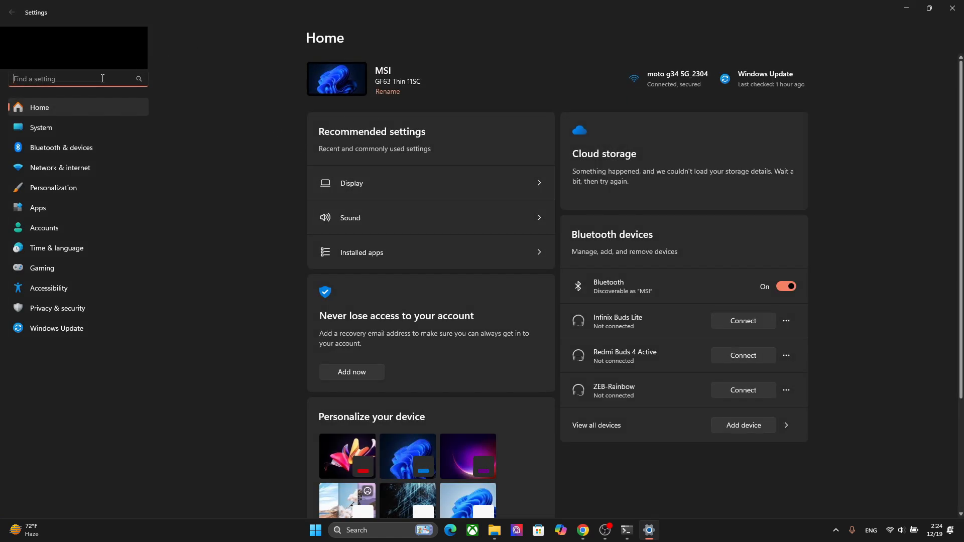
pyautogui.write('stora')
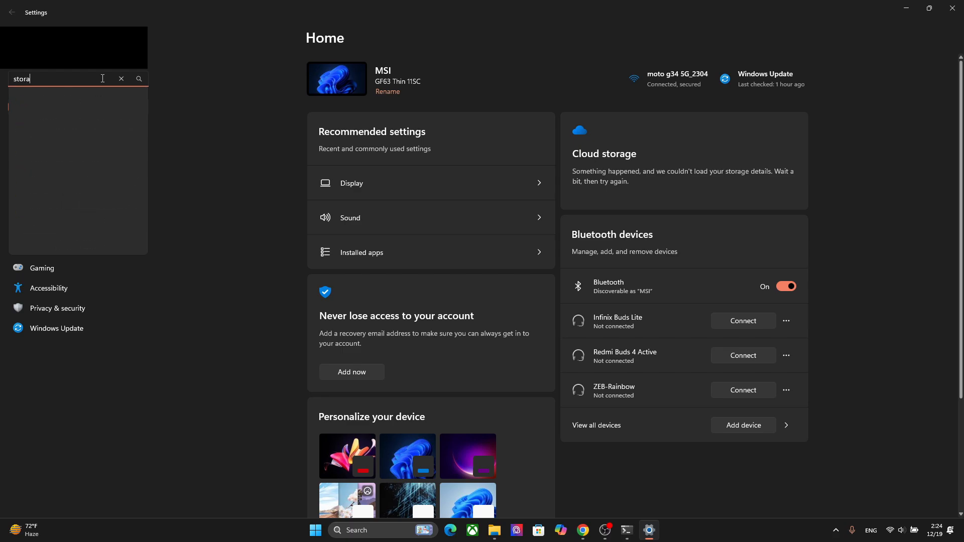
pyautogui.click(71, 99)
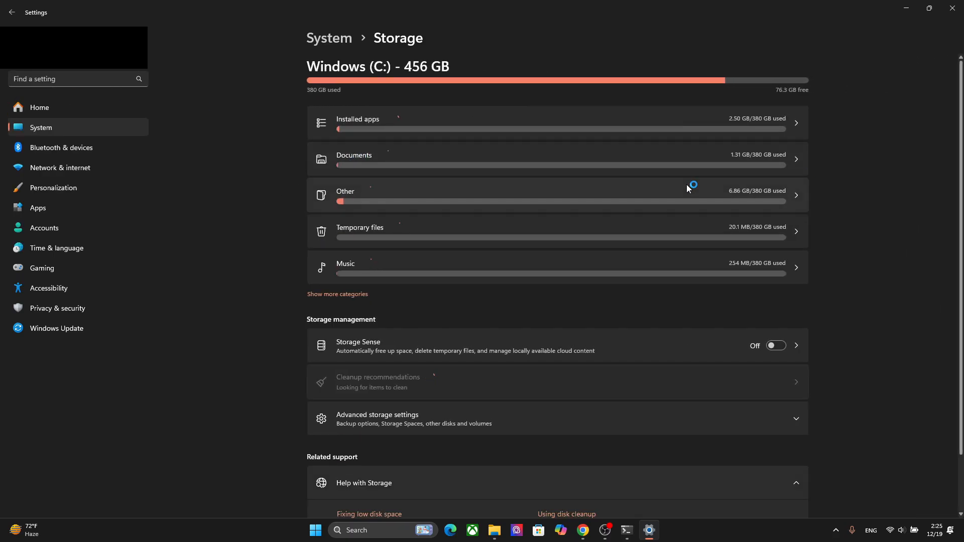
pyautogui.scroll(-2, 943, 208)
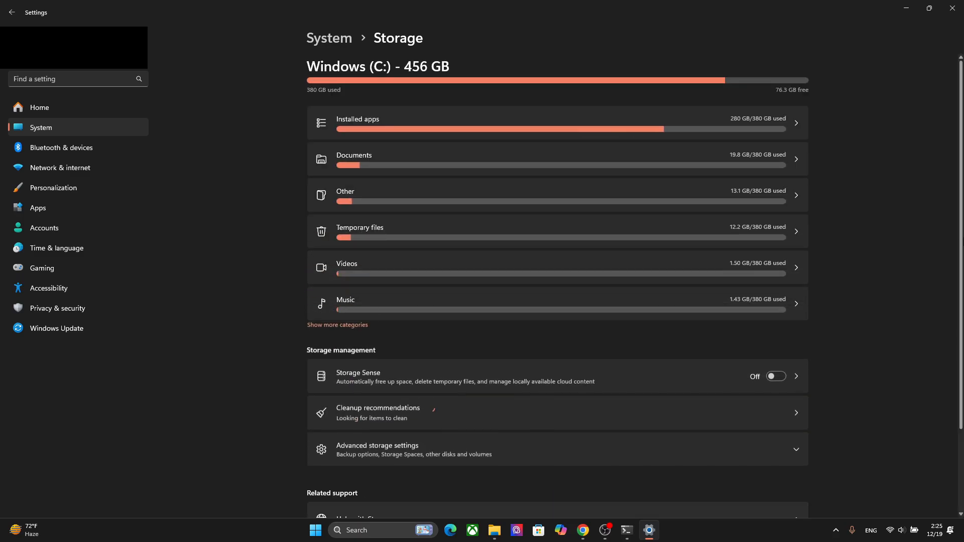
pyautogui.scroll(-3, 944, 315)
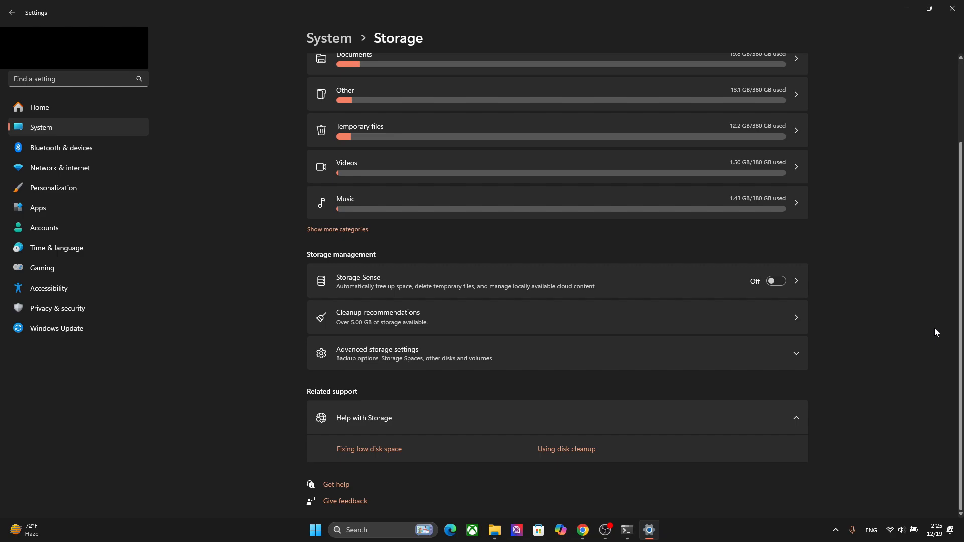
# - Capture a freeform screenshot of part of the Storage settings page with the Windows snipping overlay
pyautogui.press('super+shift+s')
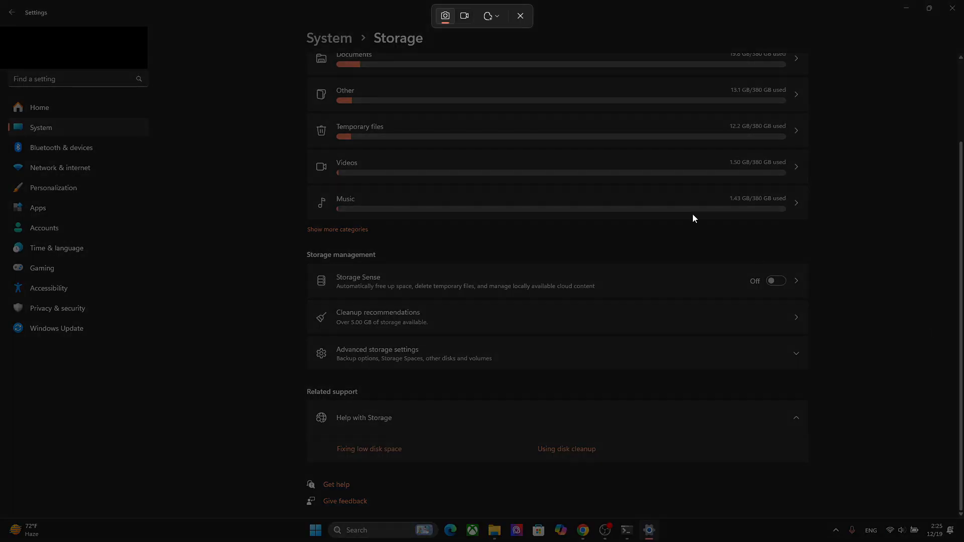
pyautogui.click(492, 16)
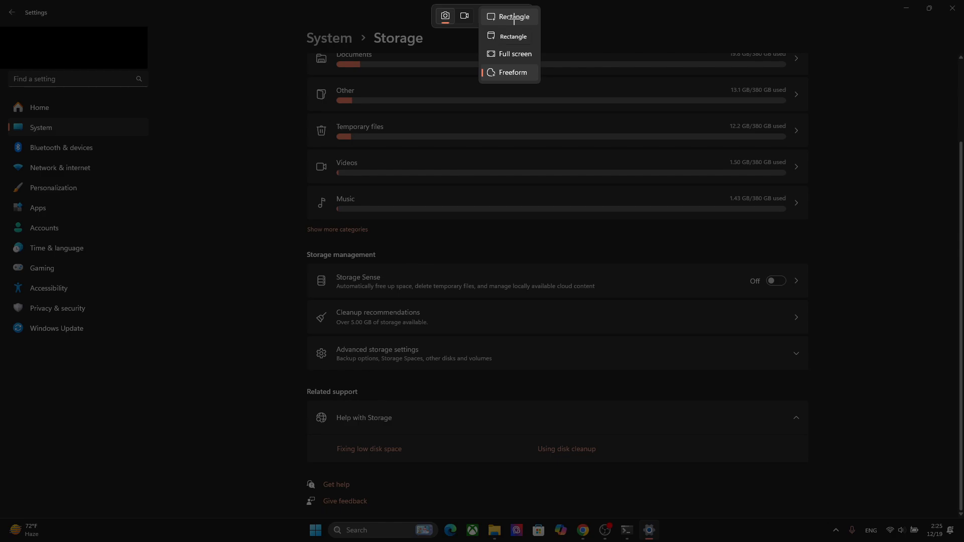
pyautogui.click(502, 72)
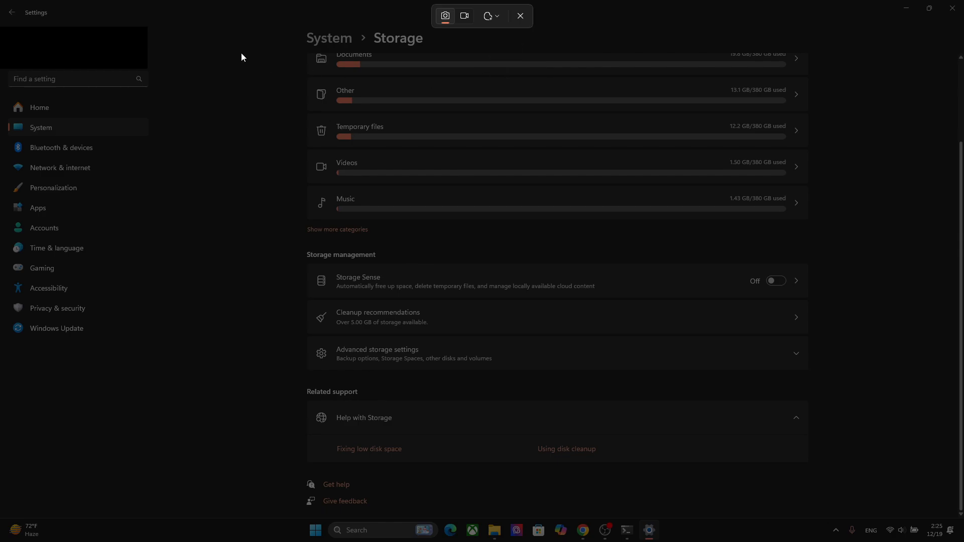
pyautogui.moveTo(279, 76)
pyautogui.mouseDown()
pyautogui.moveTo(641, 59)
pyautogui.moveTo(175, 193)
pyautogui.moveTo(709, 243)
pyautogui.moveTo(504, 355)
pyautogui.moveTo(483, 351)
pyautogui.mouseUp()
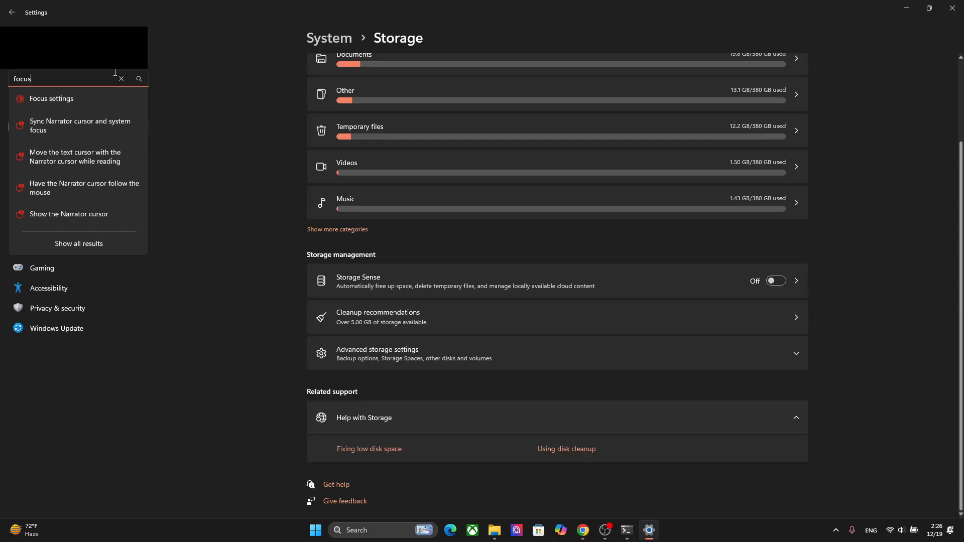
# - Search Settings for focus, open the Focus settings and start a 30-minute focus session
pyautogui.click(51, 99)
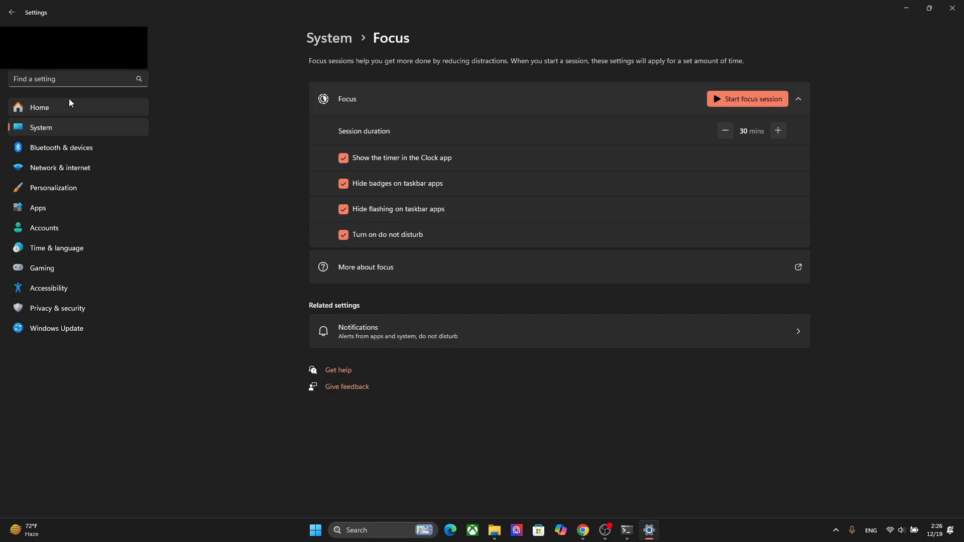
pyautogui.click(725, 98)
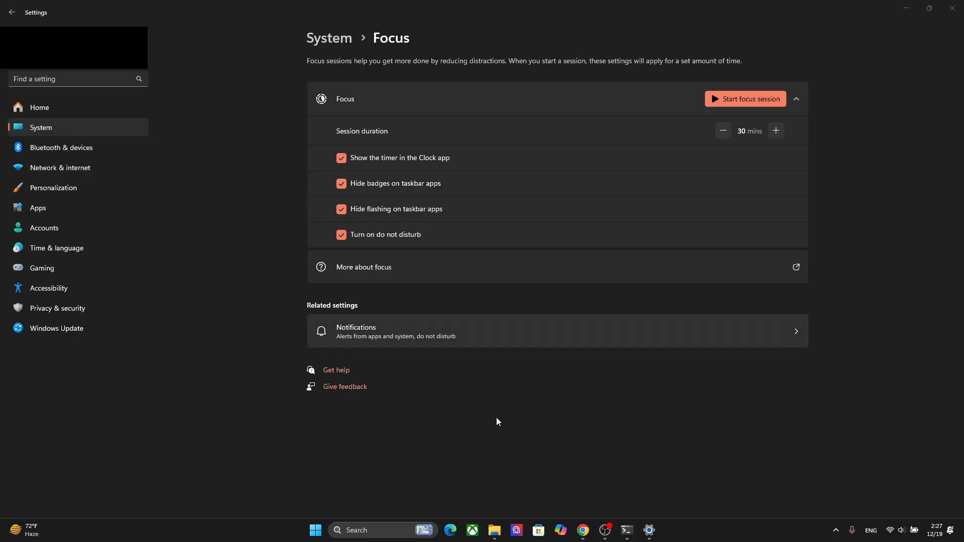
# - Switch to the File Explorer window showing the GodMode folder and restore it from maximized to a floating window
pyautogui.moveTo(495, 530)
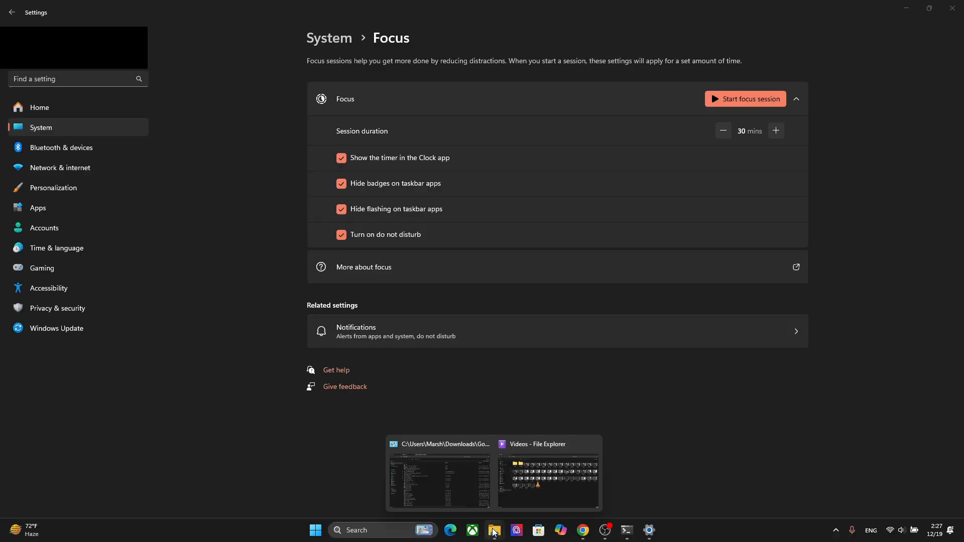
pyautogui.click(475, 473)
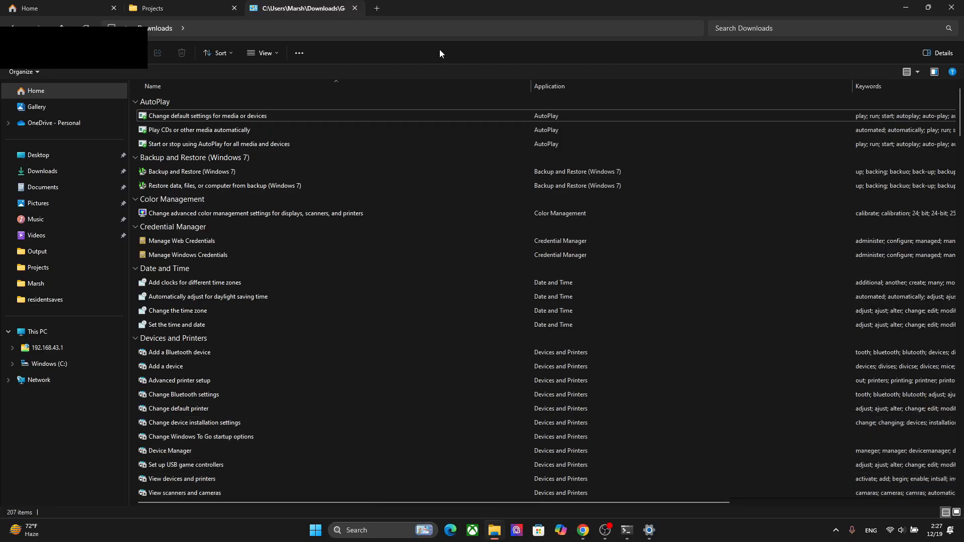
pyautogui.moveTo(392, 8); pyautogui.dragTo(333, 113)
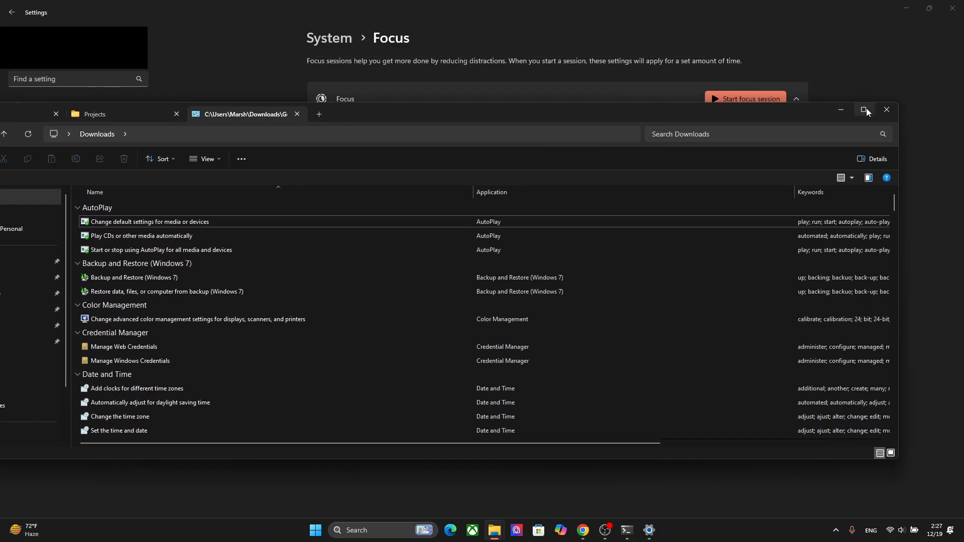
pyautogui.moveTo(866, 109)
# - Dictate English and Hindi text with voice typing in the address bar of a new Chrome tab, and switch the keyboard layout to English (United States)
pyautogui.press('super+h')
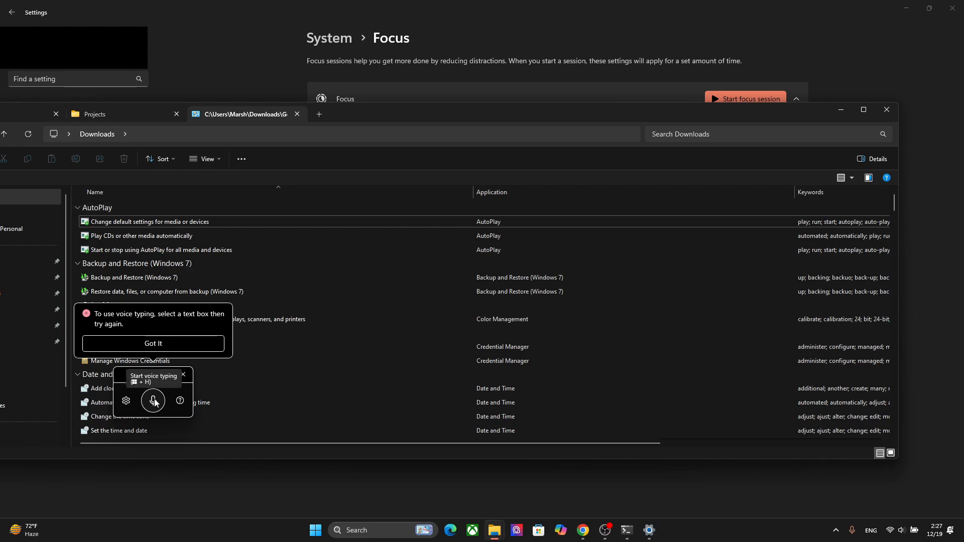
pyautogui.click(583, 529)
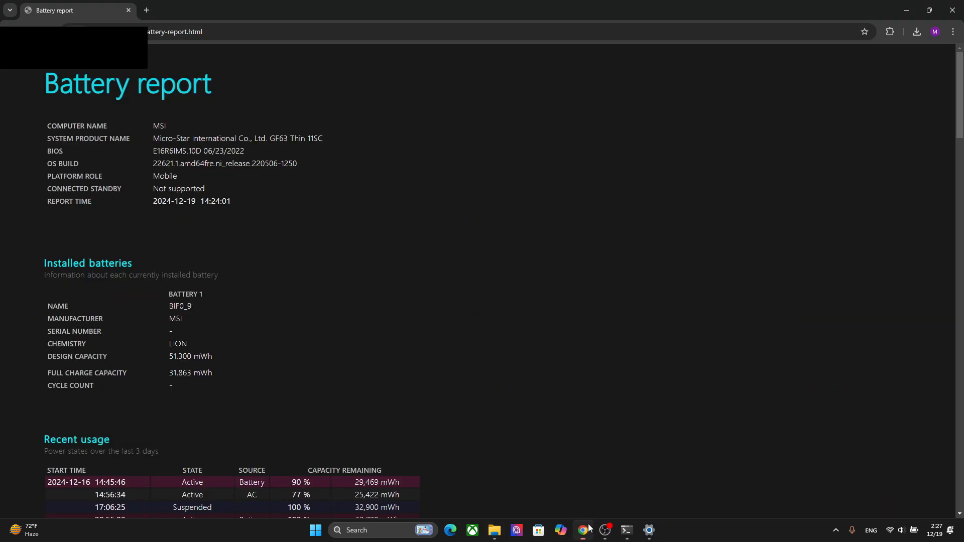
pyautogui.click(147, 10)
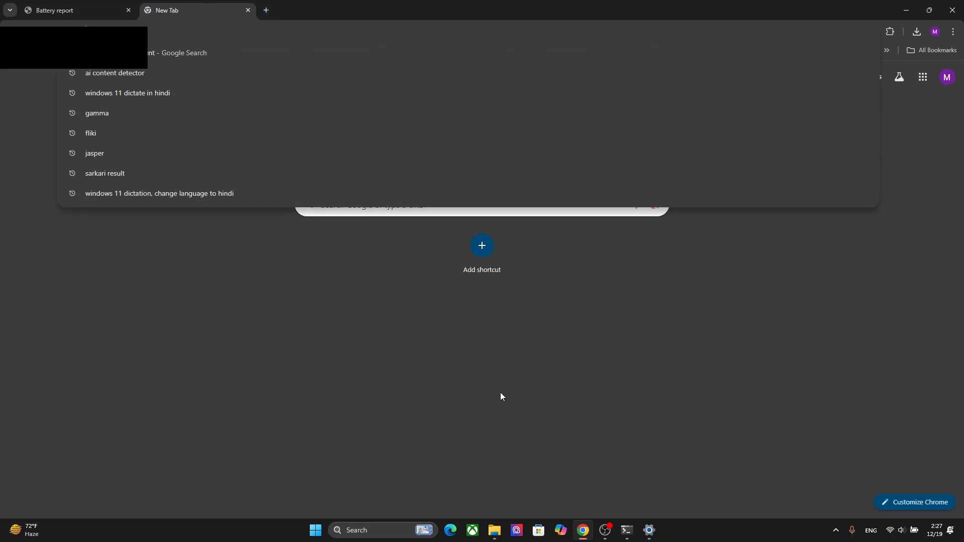
pyautogui.press('super+h')
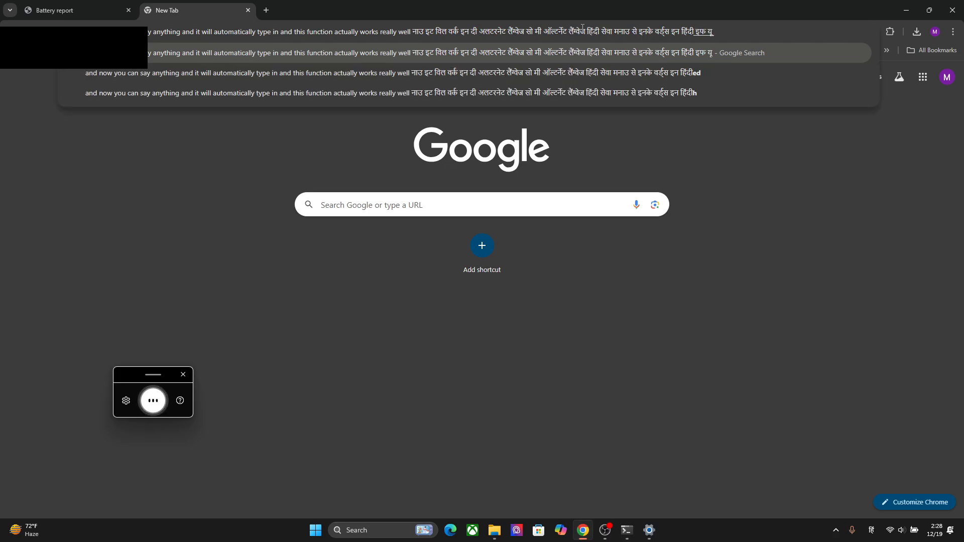
pyautogui.click(874, 522)
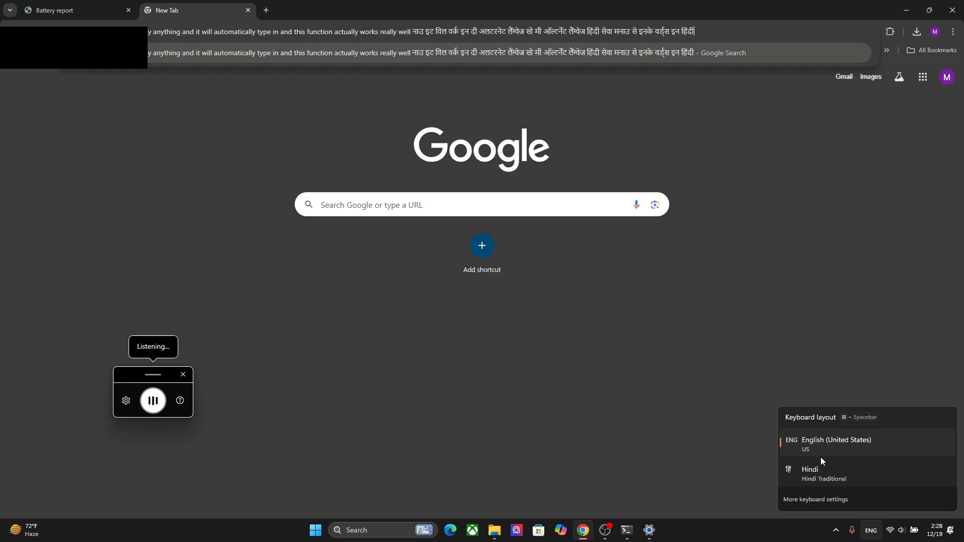
pyautogui.click(720, 375)
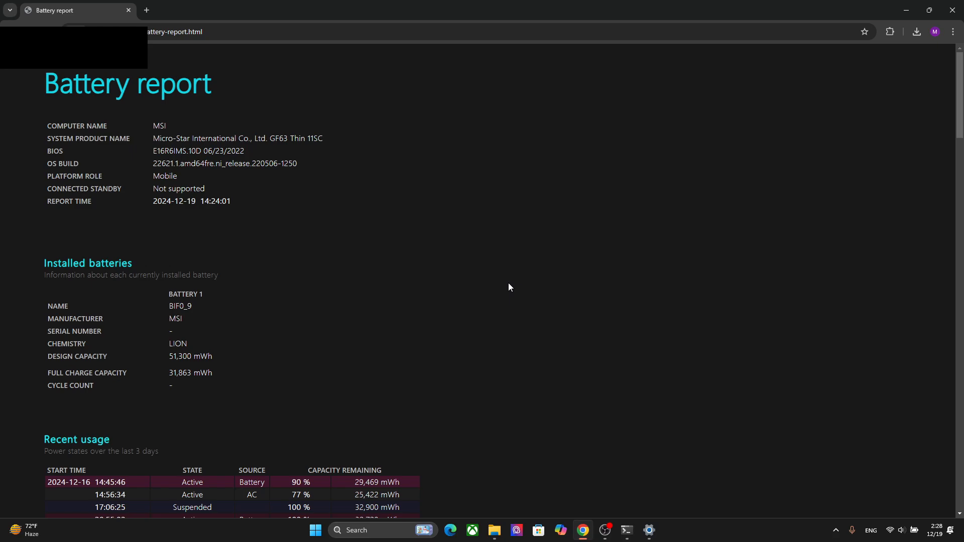
# - Search Settings for storage usage, open the storage used on other drives, and review the usage breakdown of Windows (C:)
pyautogui.click(649, 530)
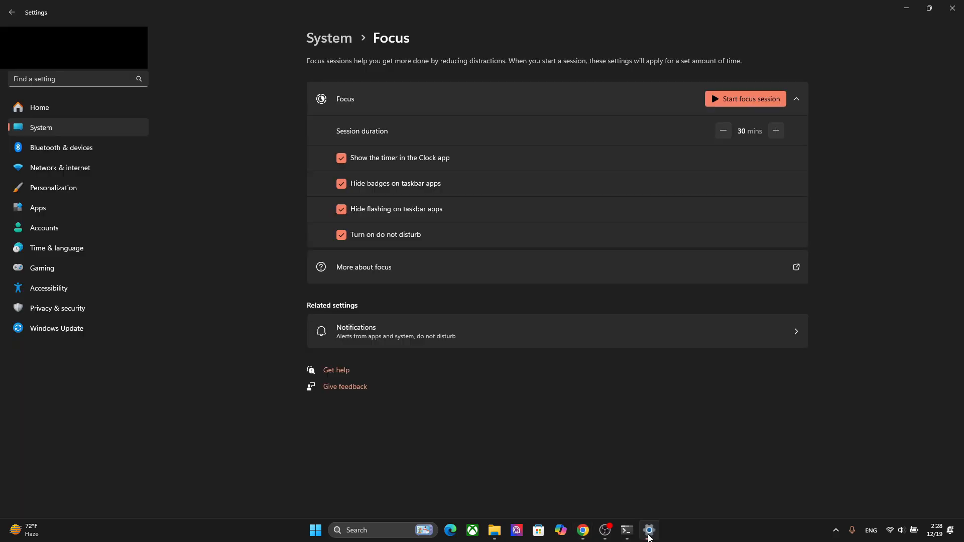
pyautogui.click(93, 79)
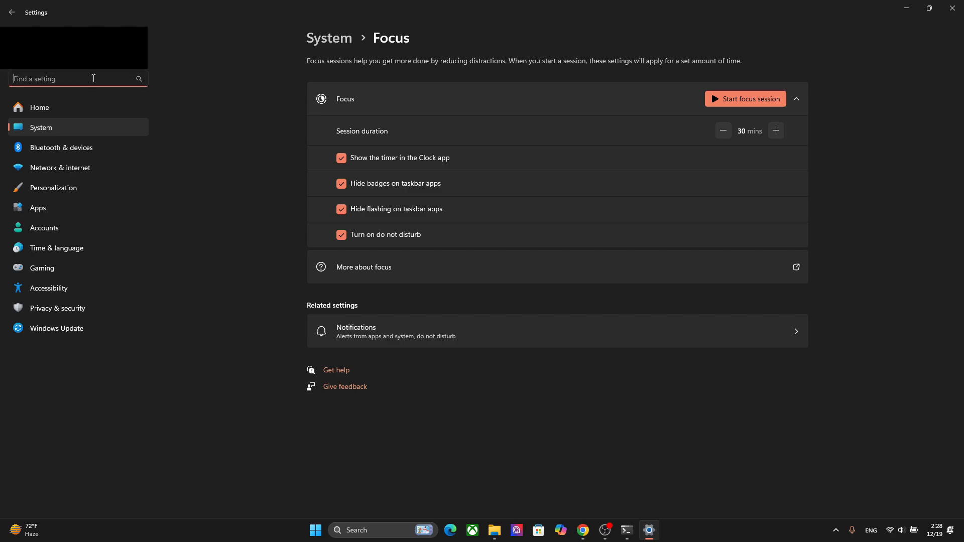
pyautogui.write('s')
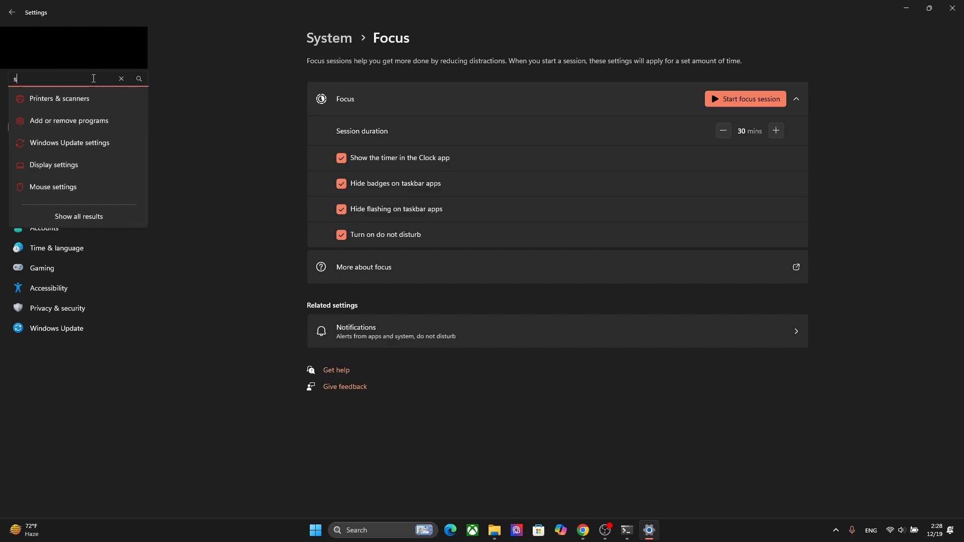
pyautogui.write('torag')
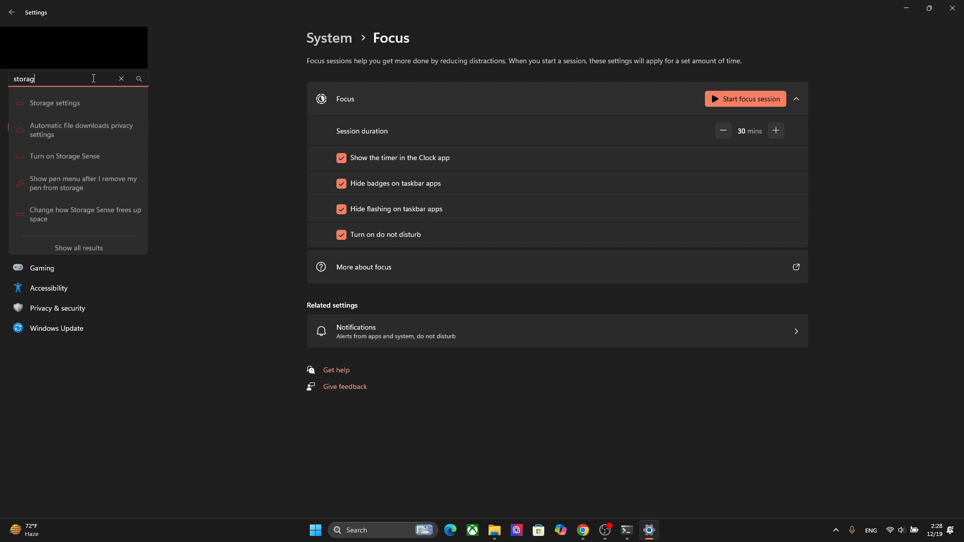
pyautogui.write('e usa')
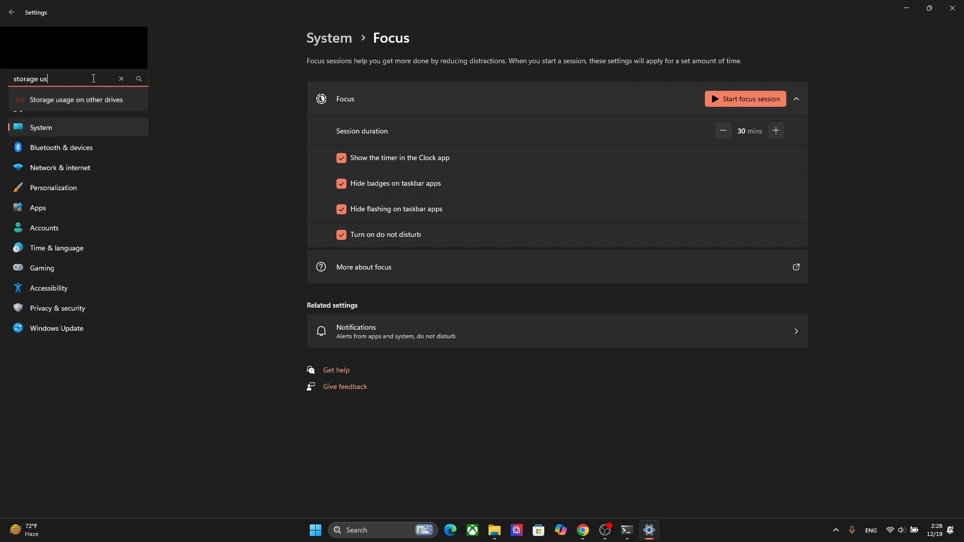
pyautogui.click(77, 95)
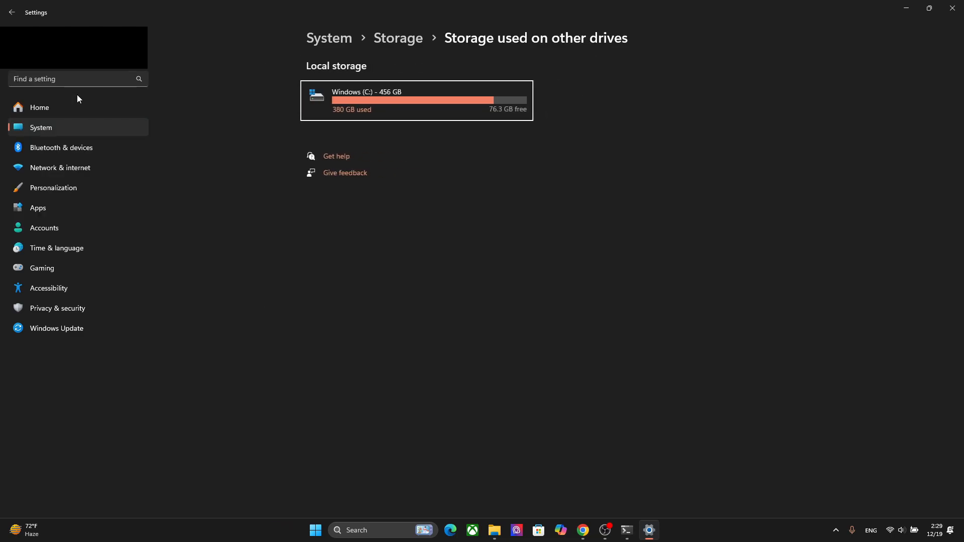
pyautogui.click(390, 116)
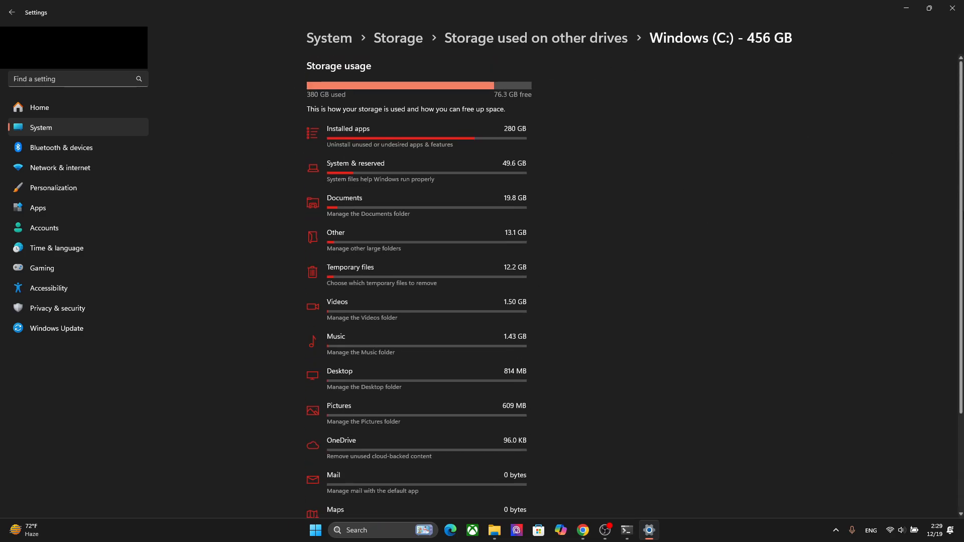
pyautogui.scroll(-5, 666, 134)
pyautogui.scroll(5, 667, 135)
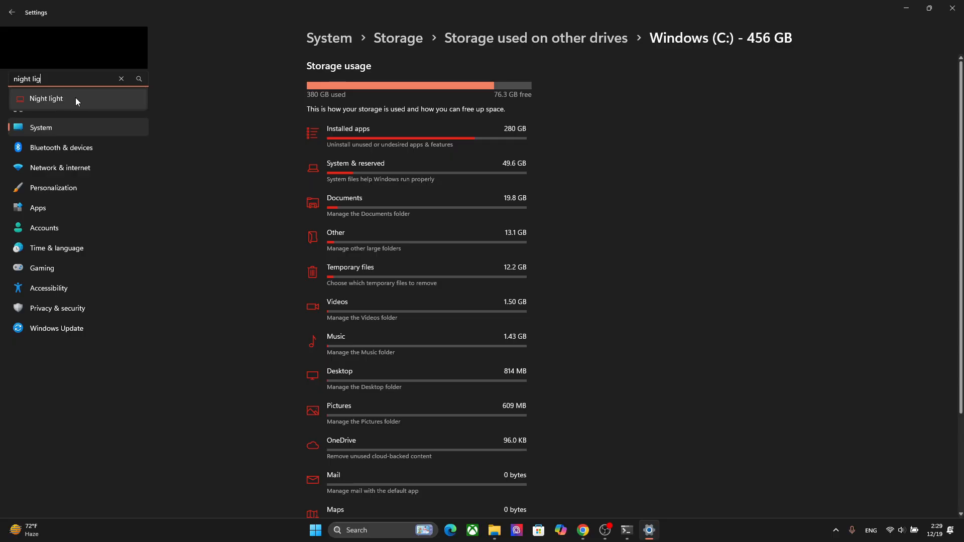
# - Search Settings for night light and open the Night light page
pyautogui.click(75, 97)
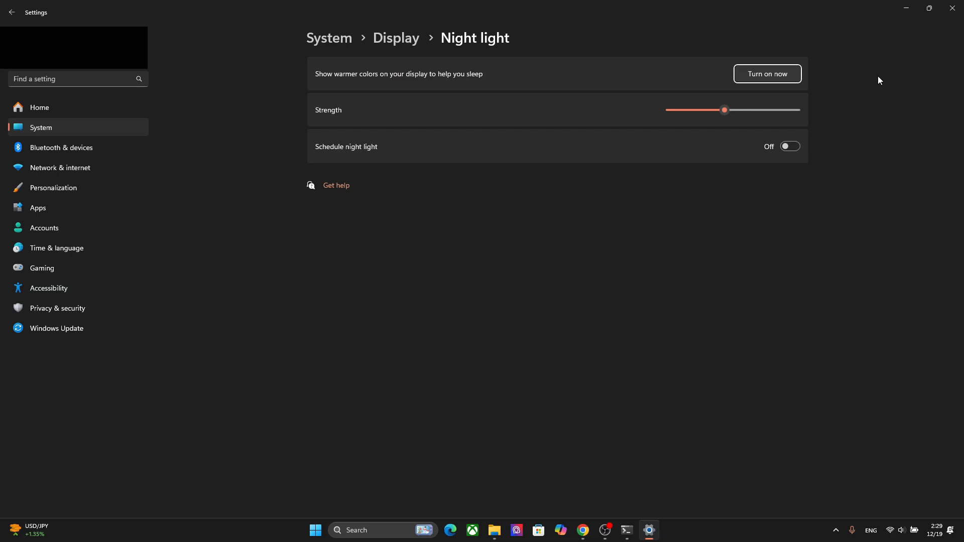
pyautogui.click(873, 76)
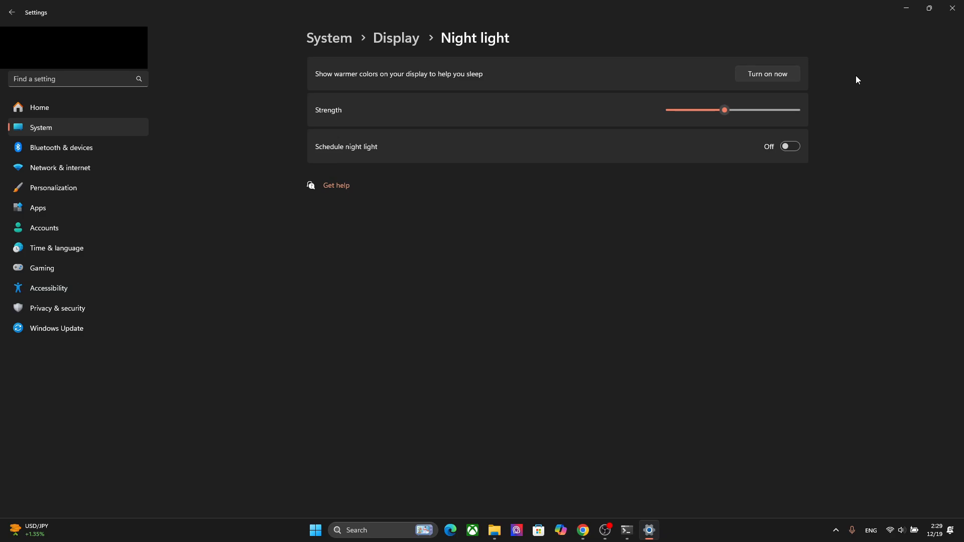
# - Preview night light at a lower strength, and switch its schedule on and back off
pyautogui.click(781, 72)
pyautogui.moveTo(696, 111); pyautogui.dragTo(677, 119)
pyautogui.click(788, 146)
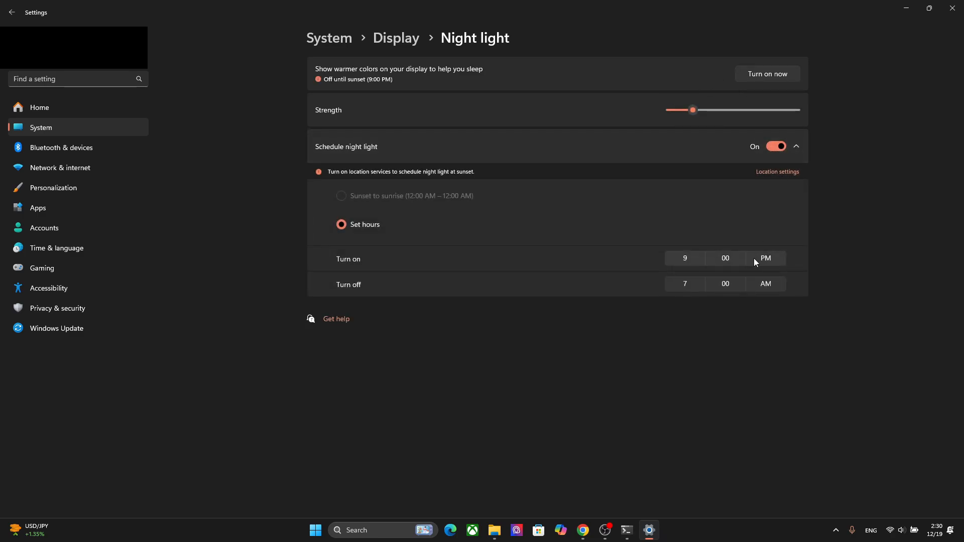
pyautogui.click(776, 146)
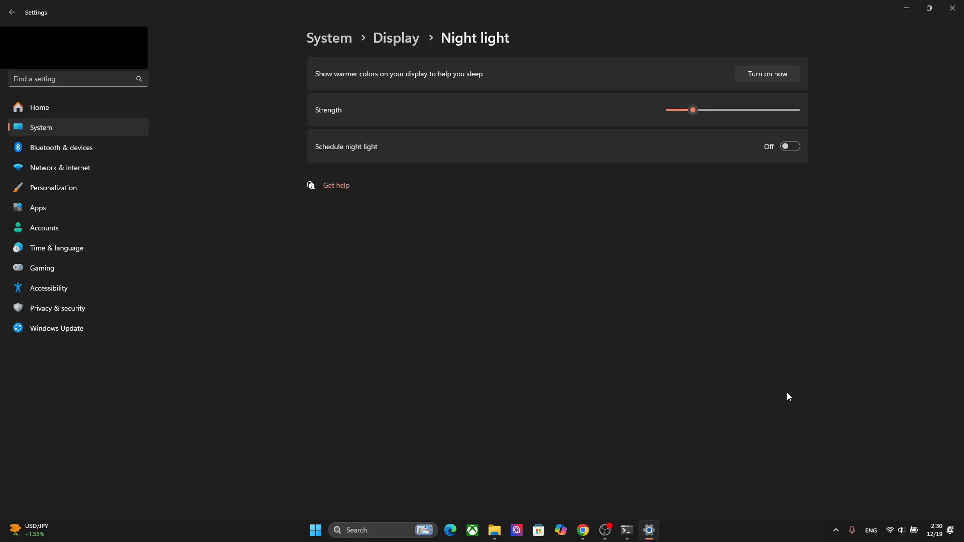
pyautogui.click(831, 523)
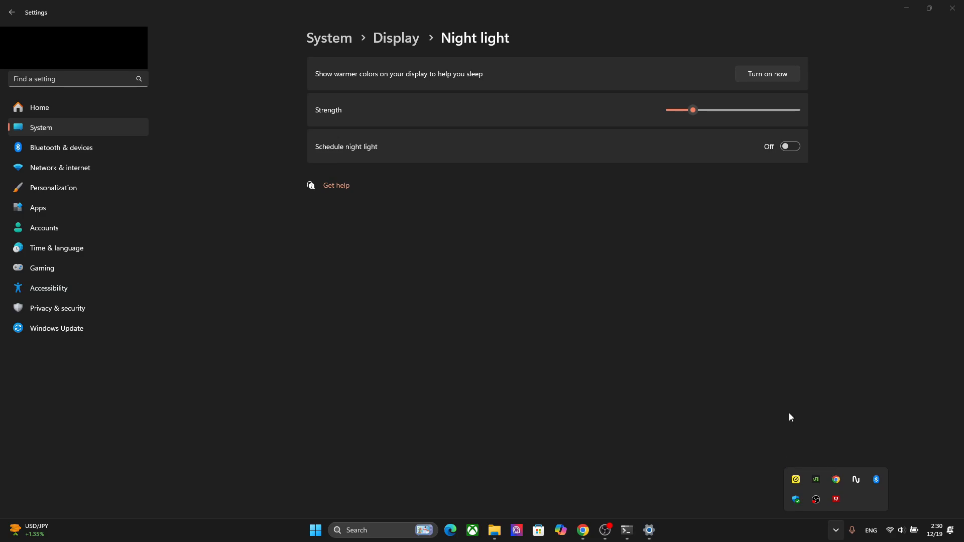
pyautogui.click(820, 408)
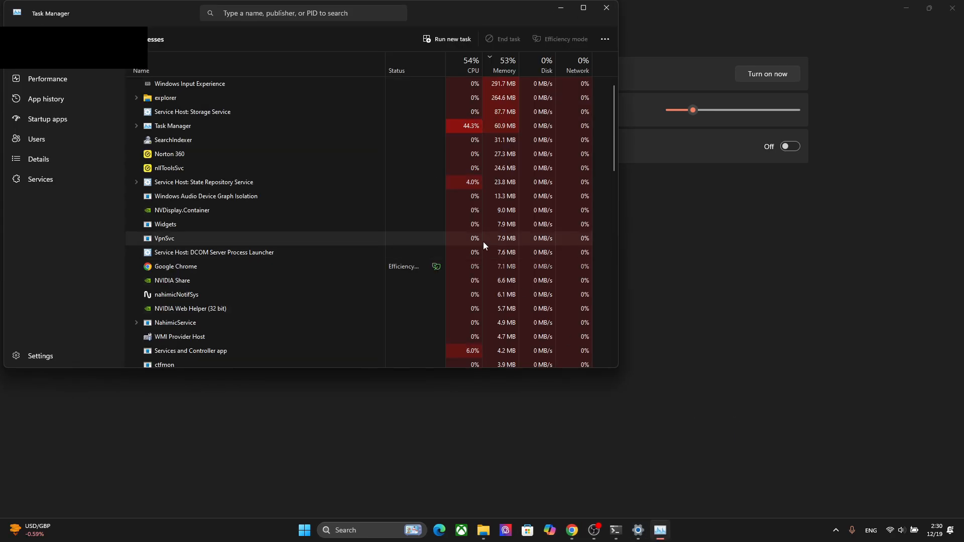
# - Disable DuckDuckGo Startup Boost, ONENOTEM and PenTablet among the startup apps in Task Manager
pyautogui.click(58, 121)
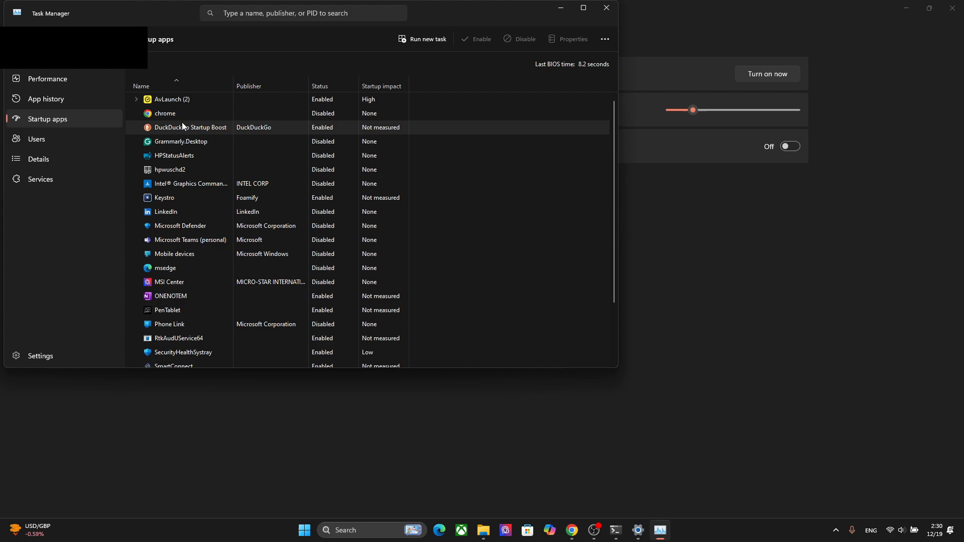
pyautogui.click(161, 129)
pyautogui.click(520, 39)
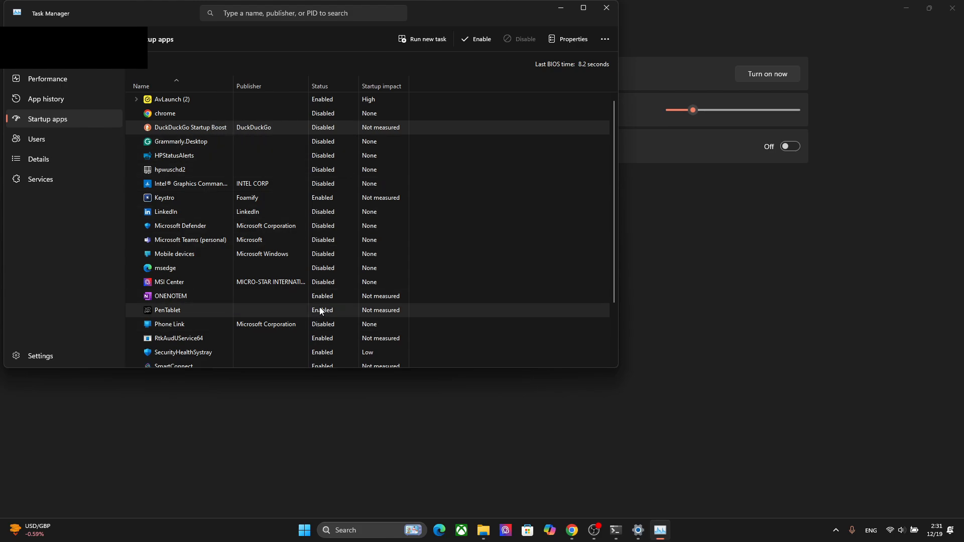
pyautogui.click(182, 297)
pyautogui.click(520, 38)
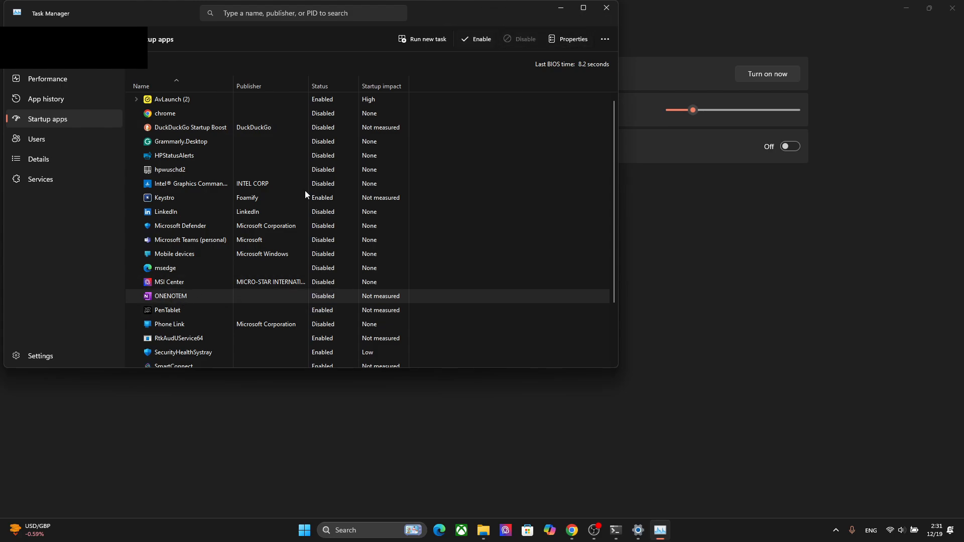
pyautogui.click(158, 311)
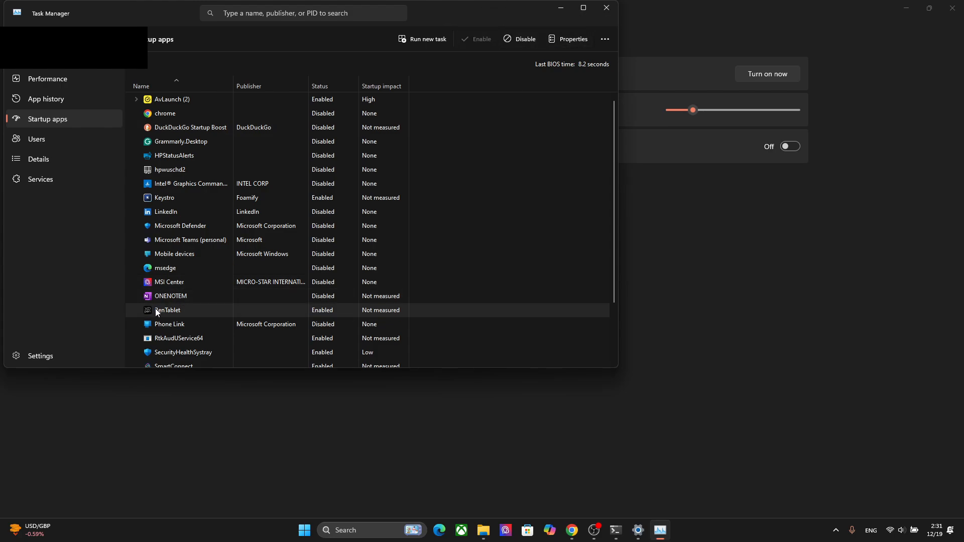
pyautogui.click(525, 39)
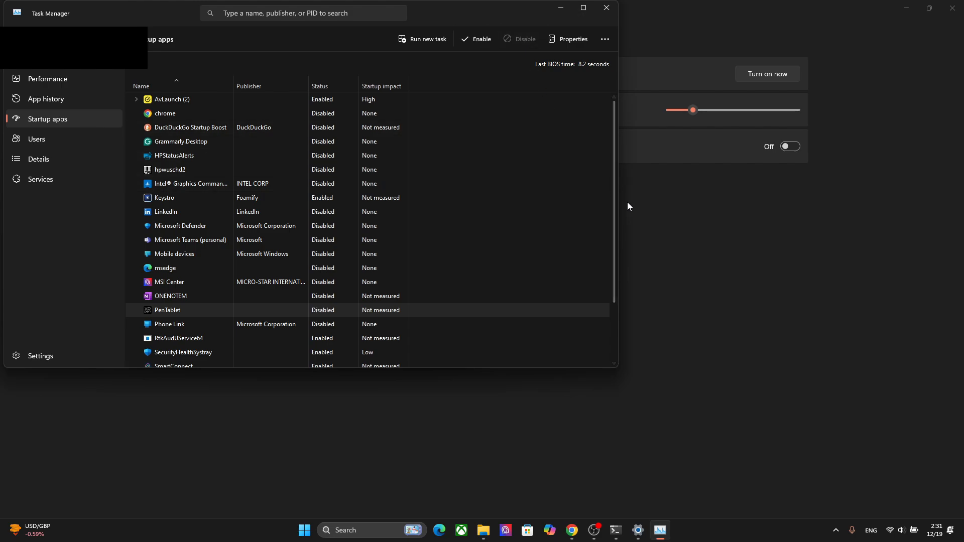
# - Disable steam in the startup apps list, check the remaining entries, and close Task Manager
pyautogui.moveTo(614, 217); pyautogui.dragTo(600, 277)
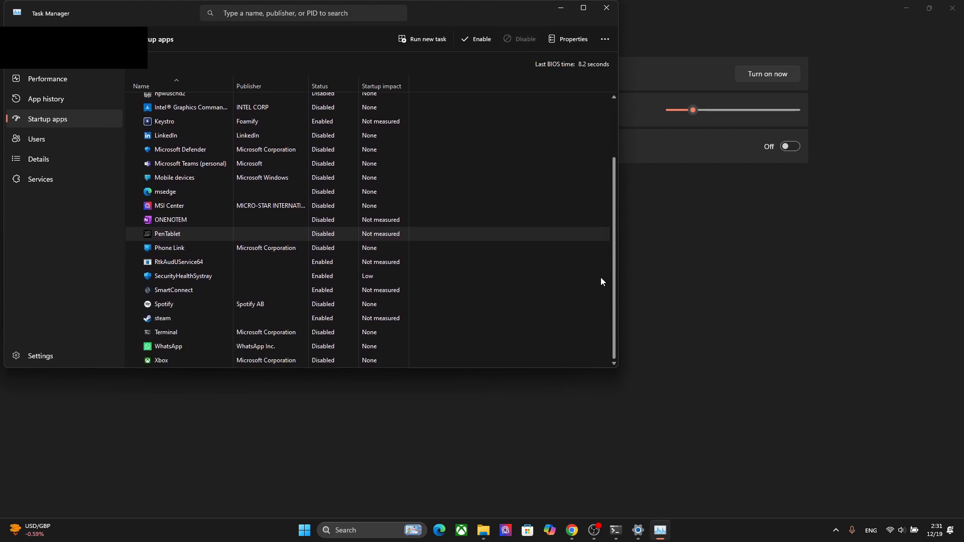
pyautogui.click(164, 317)
pyautogui.click(520, 40)
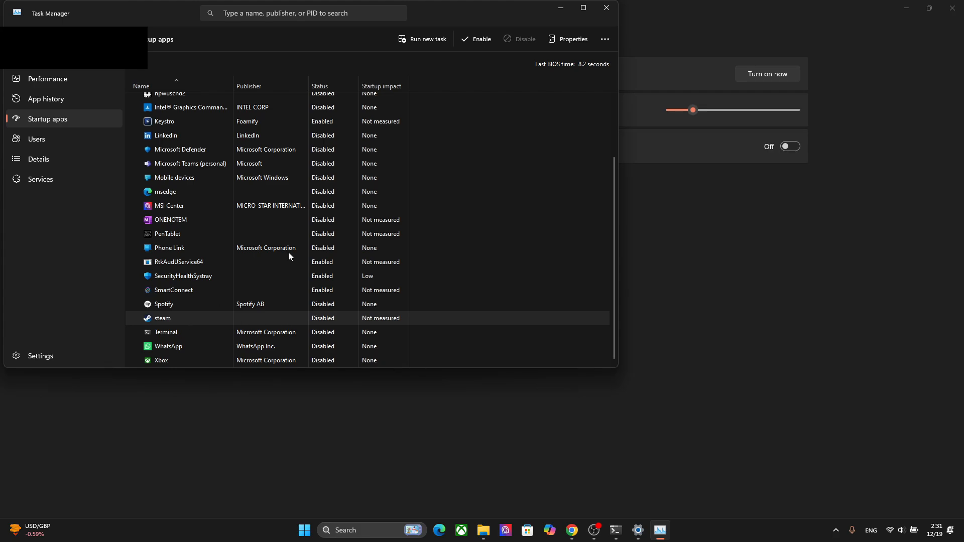
pyautogui.scroll(3, 616, 231)
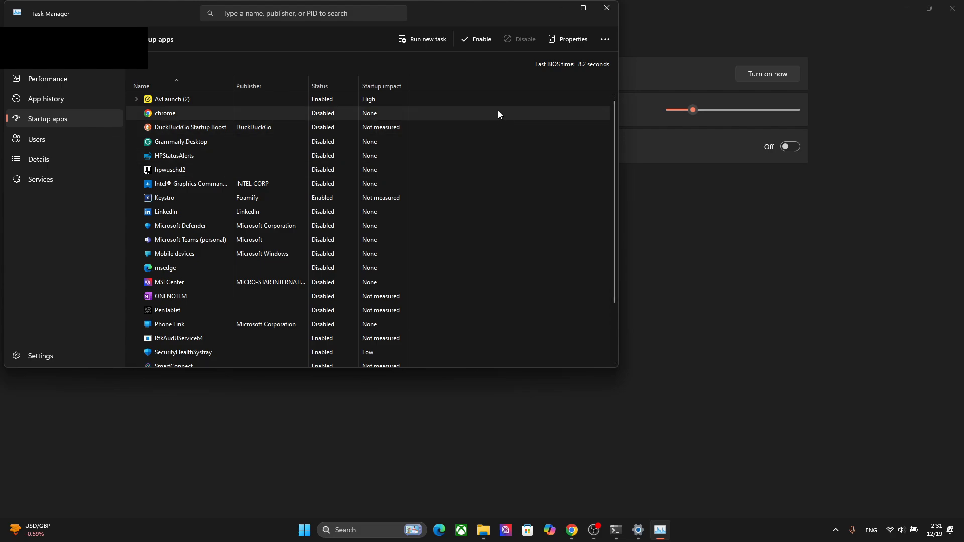
pyautogui.moveTo(612, 121); pyautogui.dragTo(610, 187)
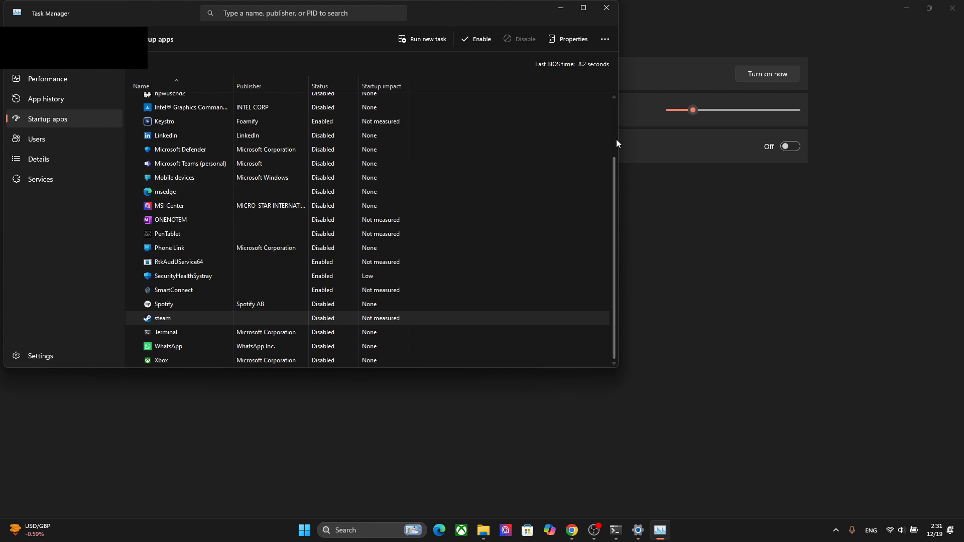
pyautogui.click(616, 118)
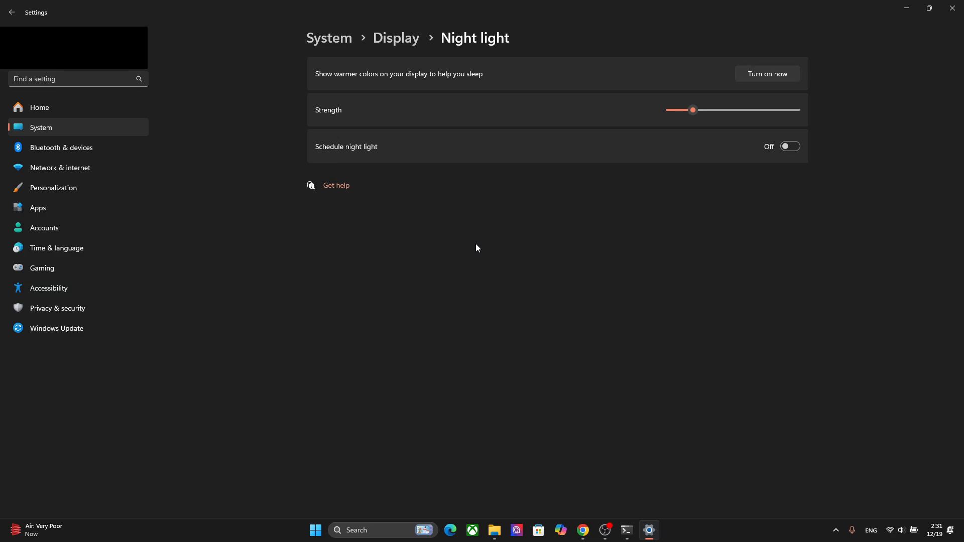
# - Search Settings for dynamic lock and open its option on the Sign-in options page
pyautogui.click(102, 77)
pyautogui.write('dyn')
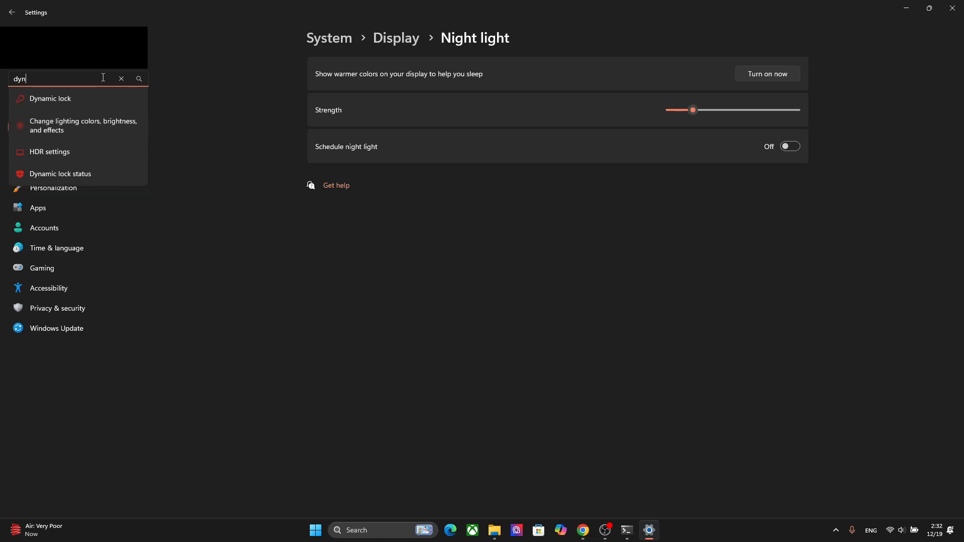
pyautogui.click(76, 96)
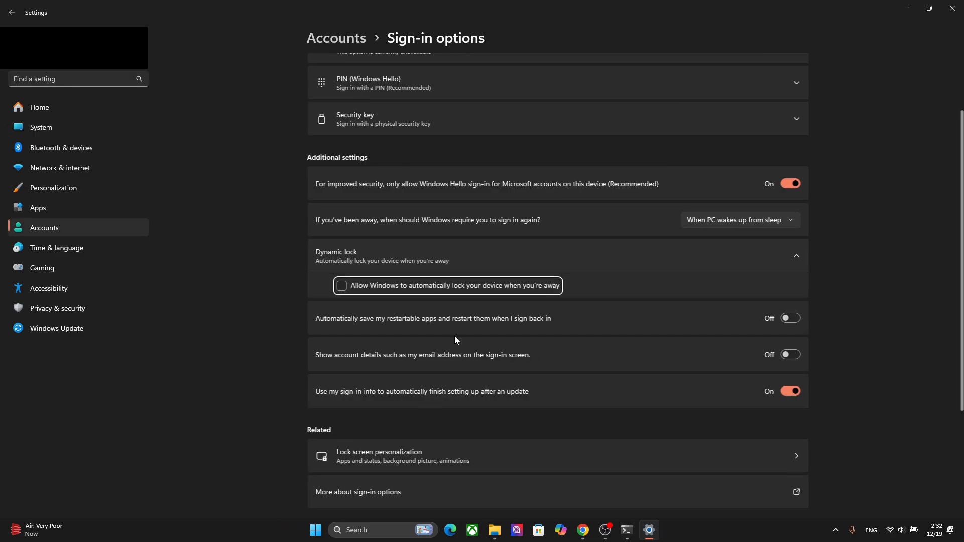
# - Allow Windows to automatically lock the device when away, and disallow it again
pyautogui.scroll(-1, 938, 265)
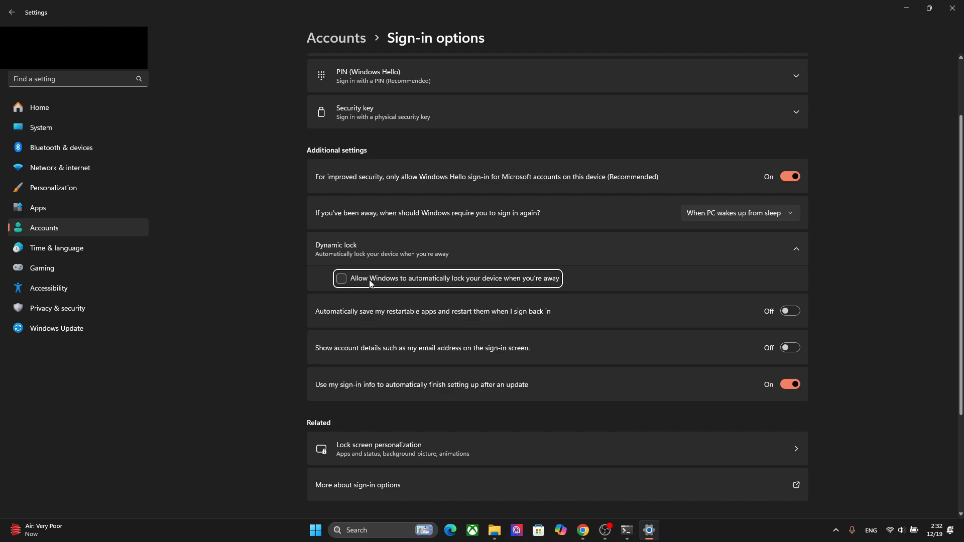
pyautogui.click(342, 282)
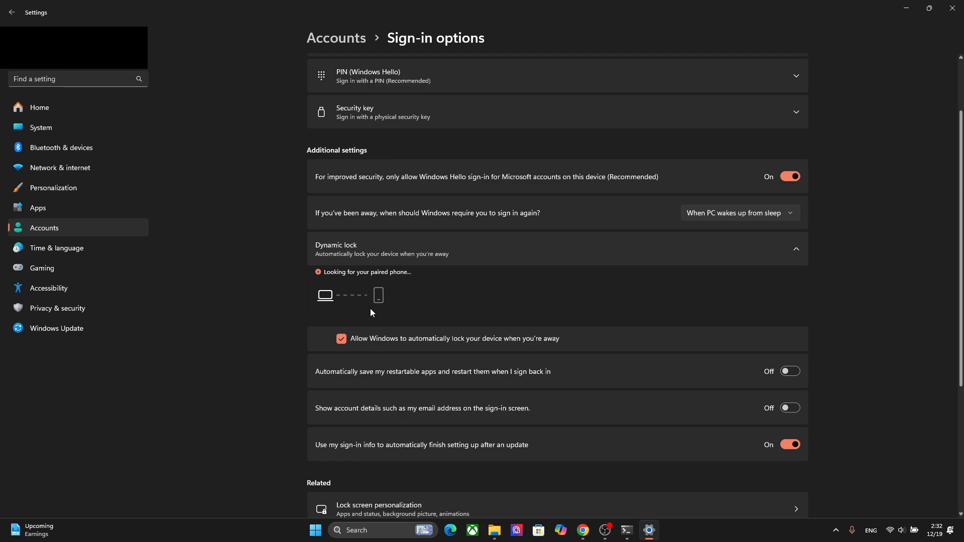
pyautogui.click(341, 339)
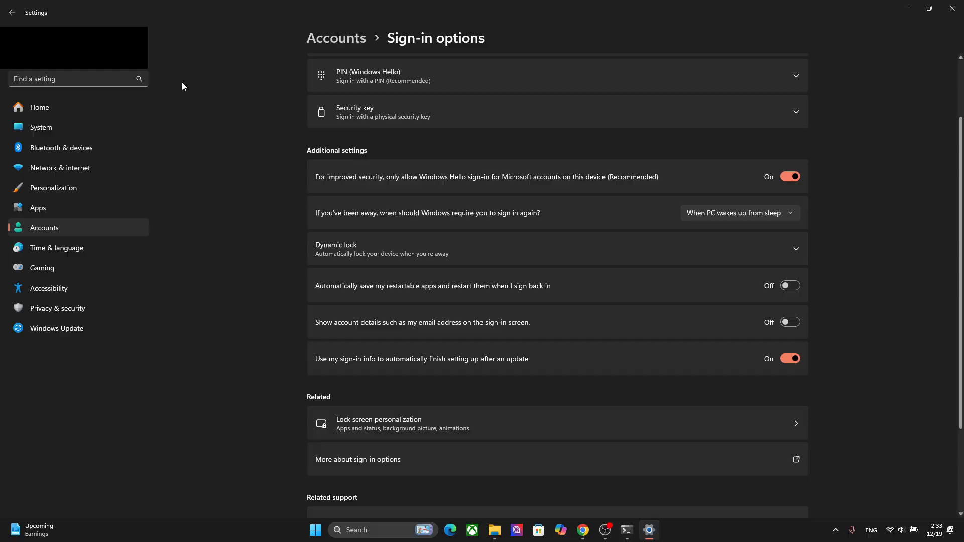
# - Search Settings for game mode, open the Game Mode settings and turn Game Mode off
pyautogui.click(106, 79)
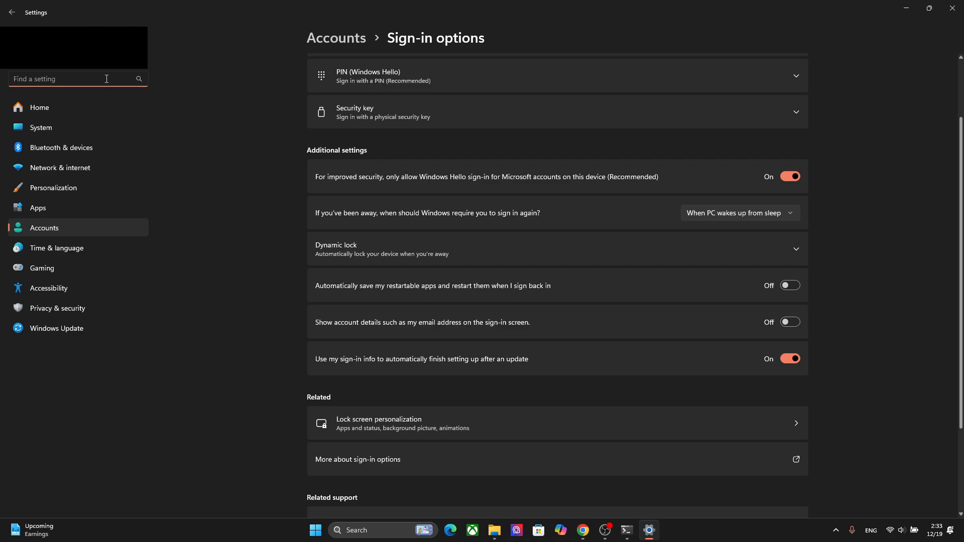
pyautogui.write('game ')
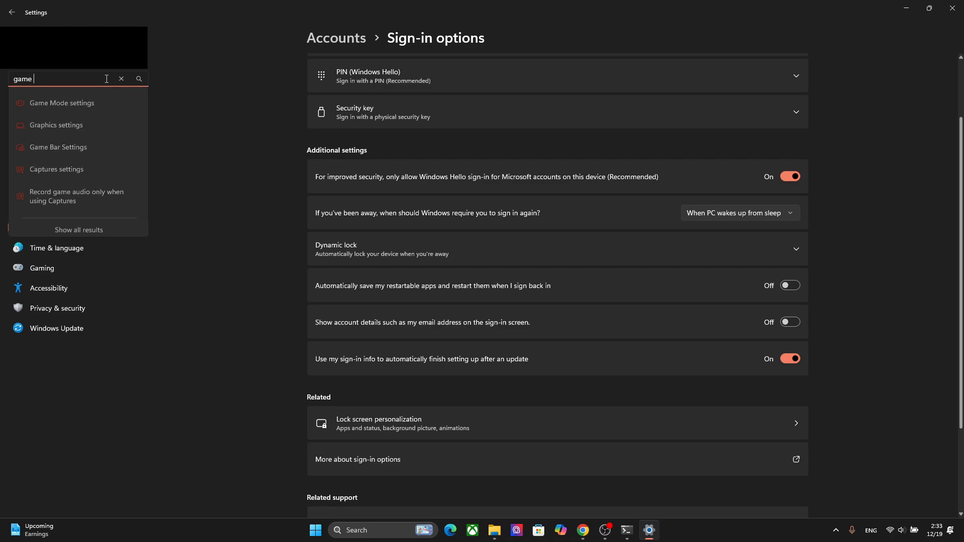
pyautogui.write('mode')
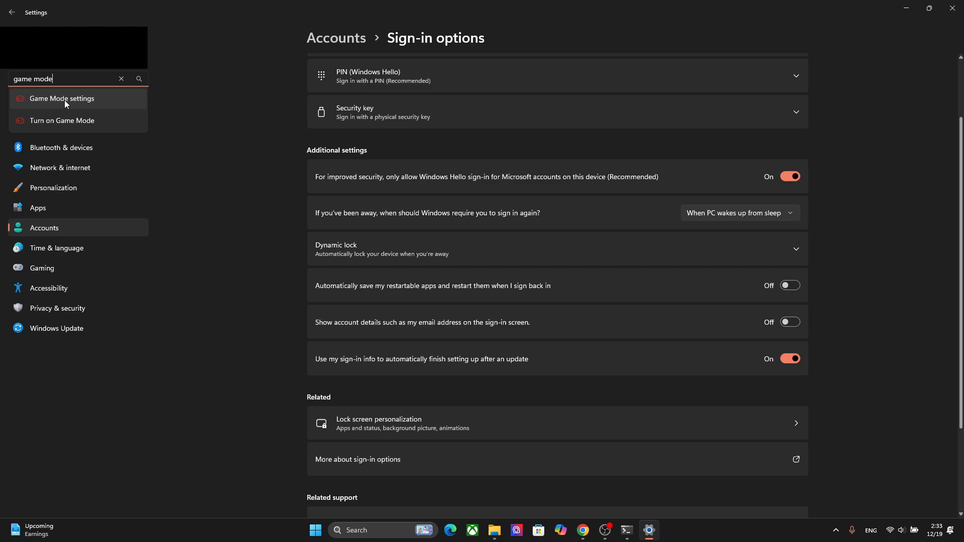
pyautogui.click(64, 100)
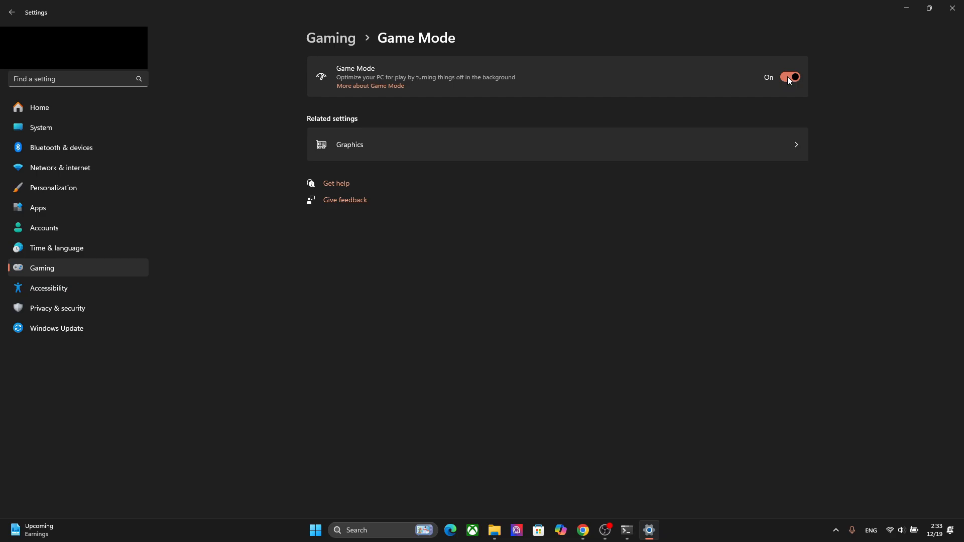
pyautogui.click(788, 77)
# - Find the Clipboard settings through Settings search and turn on clipboard history across devices
pyautogui.click(92, 79)
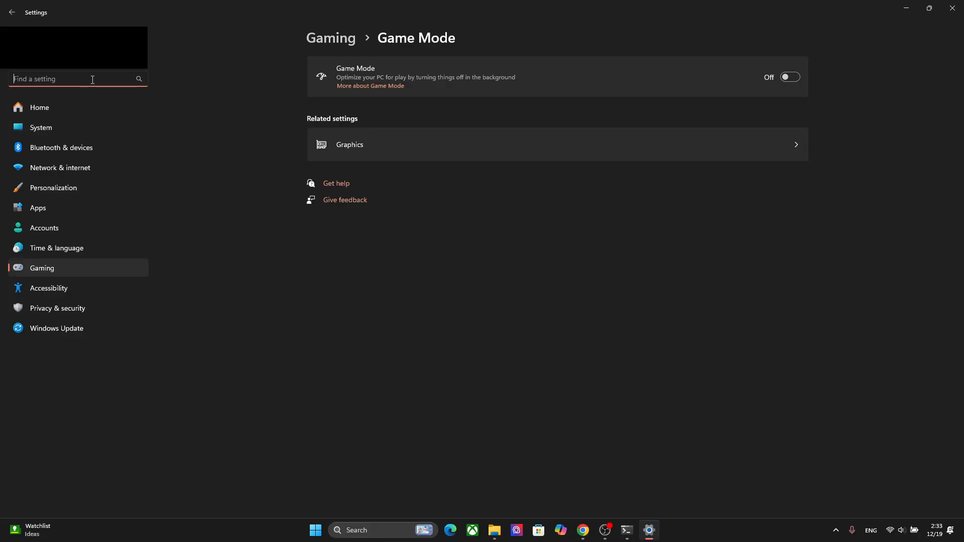
pyautogui.write('clipbo')
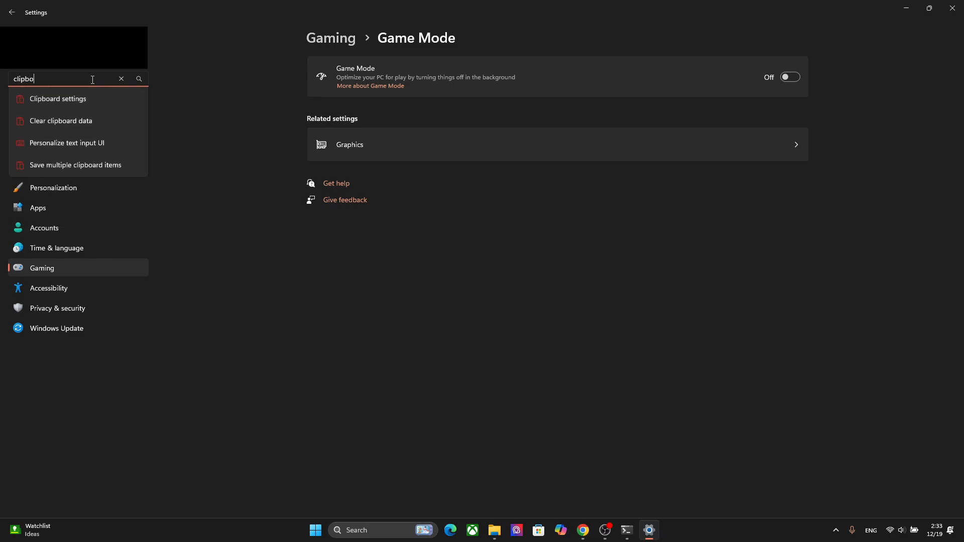
pyautogui.write('a')
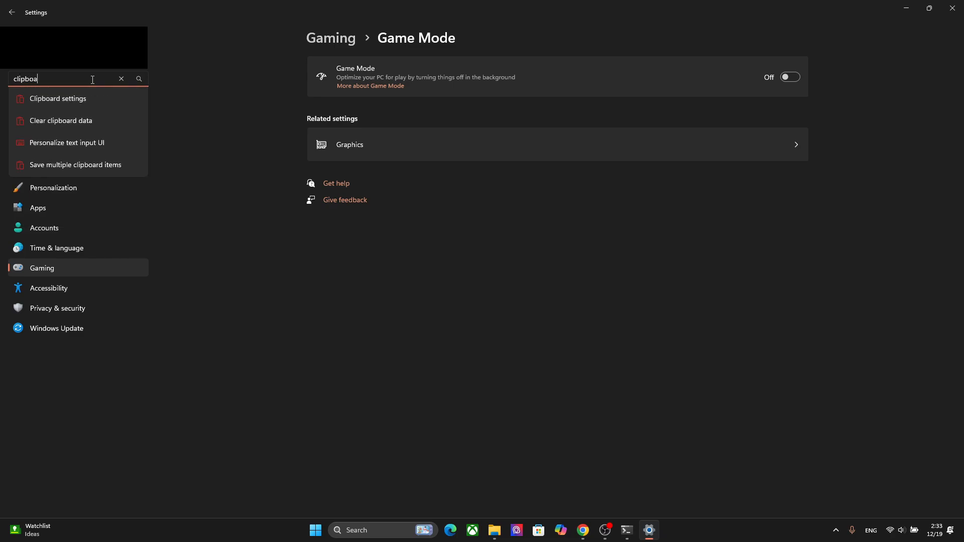
pyautogui.click(66, 99)
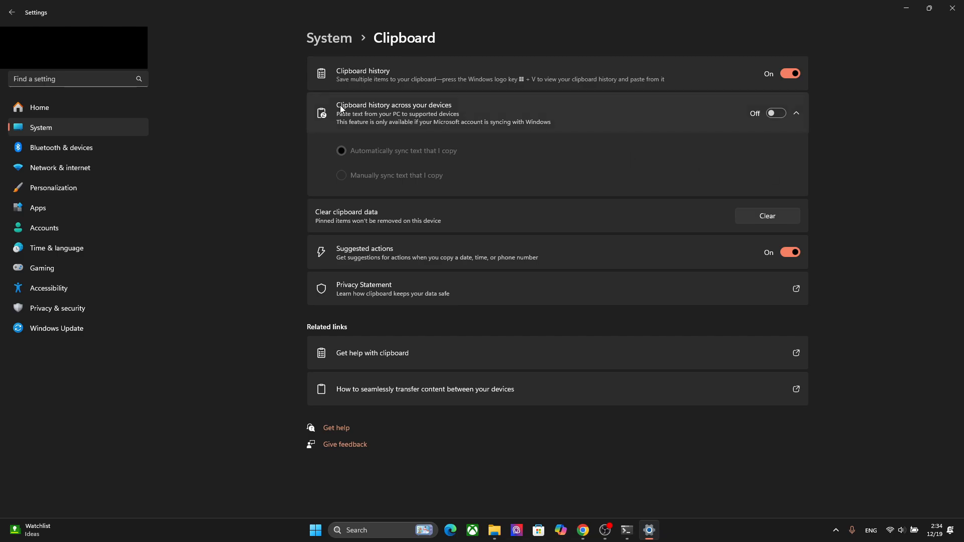
pyautogui.click(775, 114)
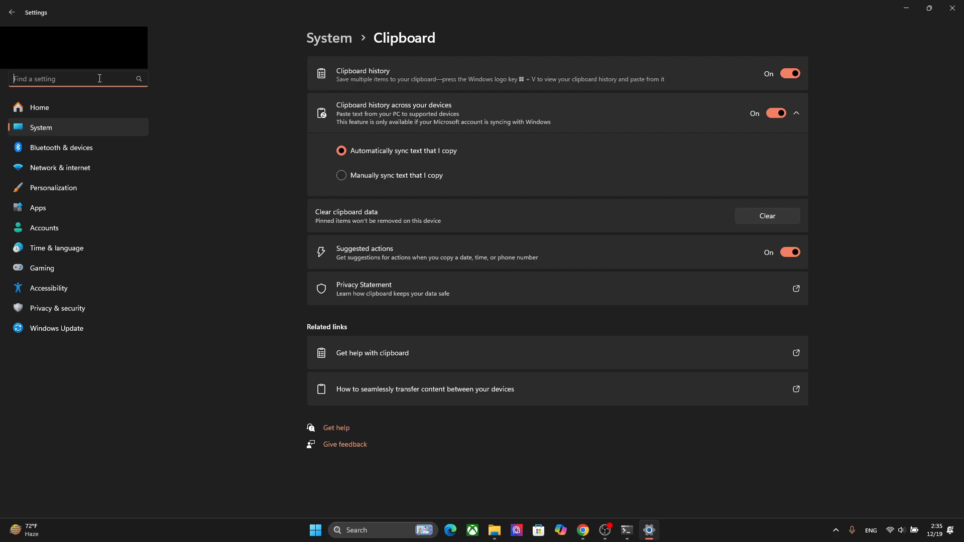
# - Search Settings for color filters and open the Color filters page under Accessibility
pyautogui.write('co')
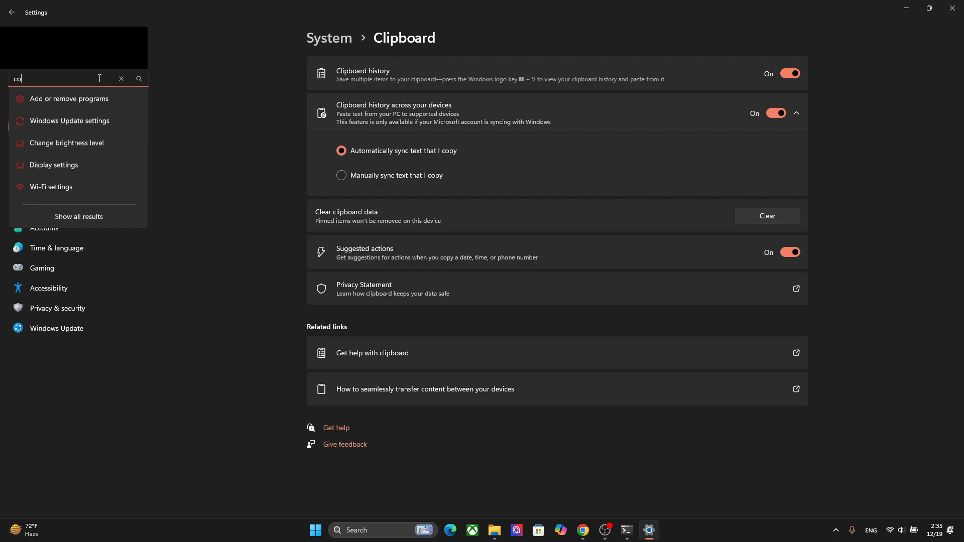
pyautogui.write('lor f')
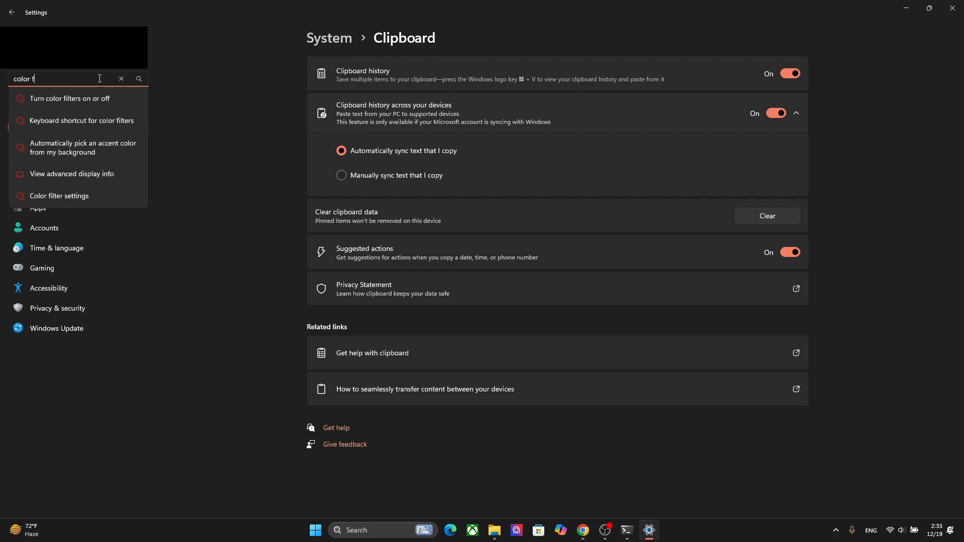
pyautogui.click(71, 96)
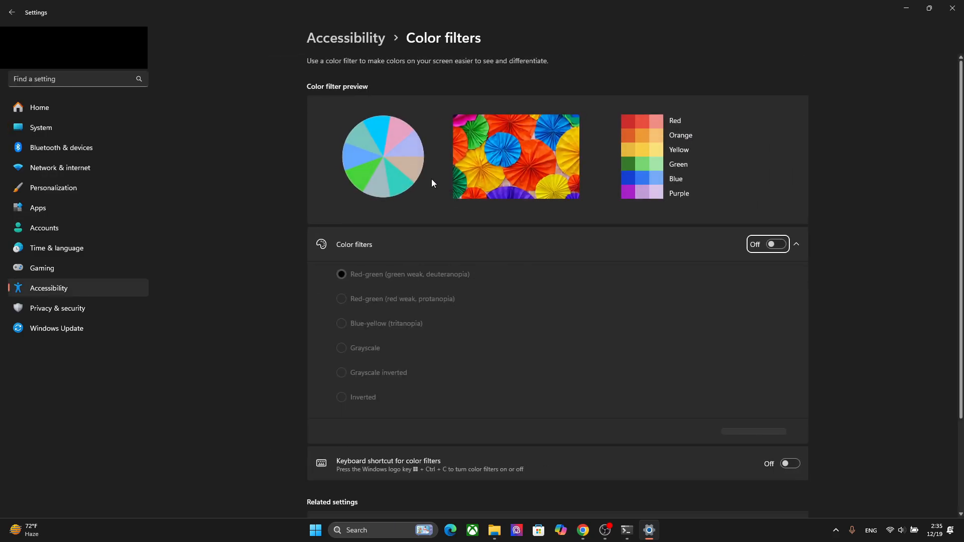
pyautogui.scroll(-2, 931, 255)
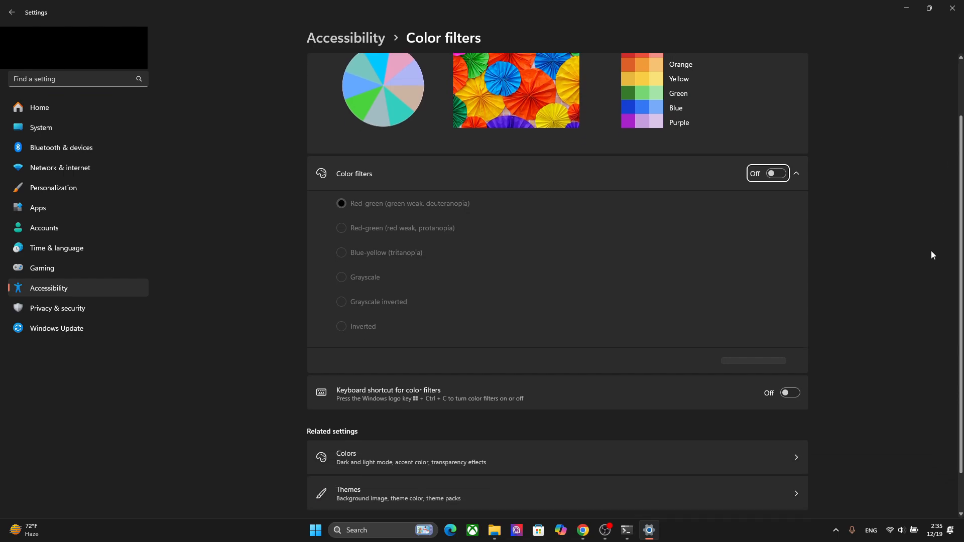
# - Turn on color filters, try Grayscale inverted and Red-green (green weak, deuteranopia), and turn the filters off again
pyautogui.click(773, 173)
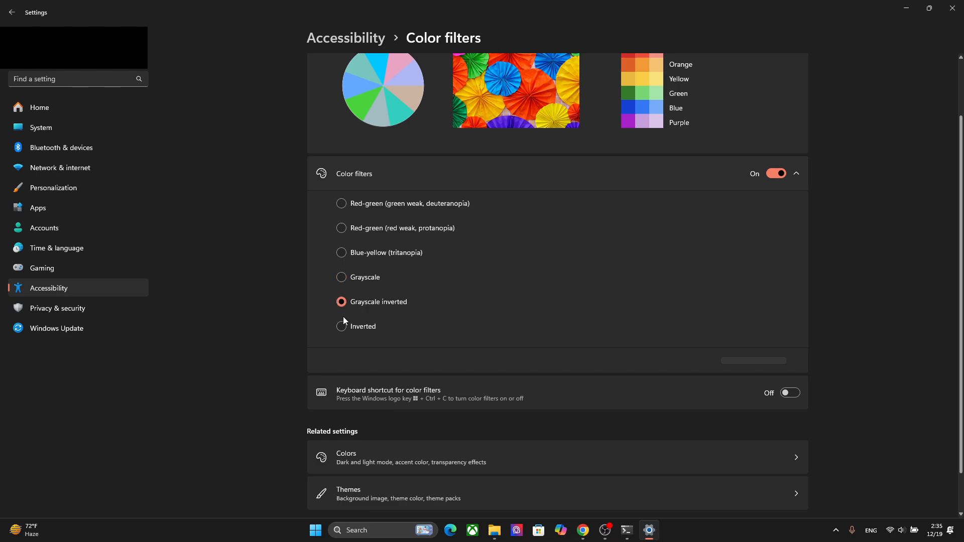
pyautogui.click(350, 203)
pyautogui.click(776, 174)
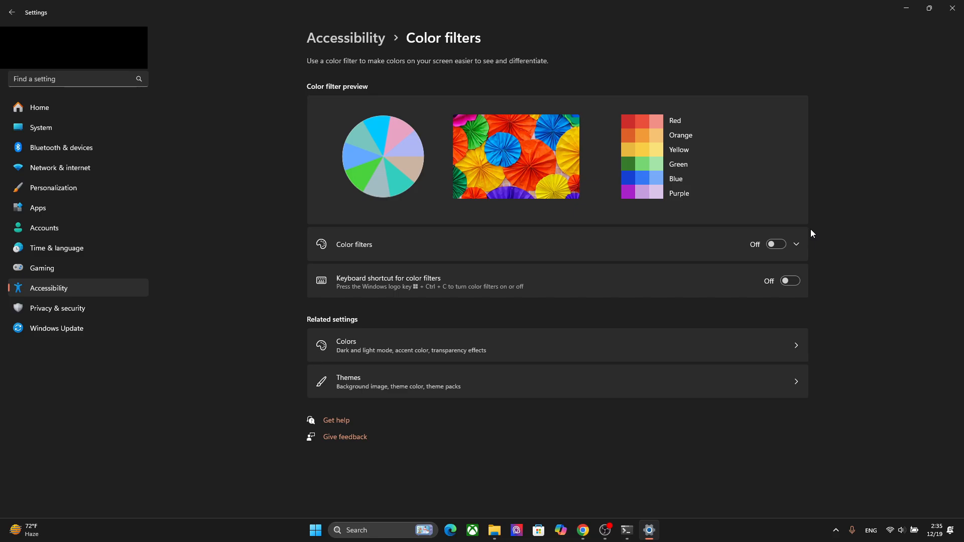
# - Restore the maximized Settings window to a floating window
pyautogui.press('super+Down')
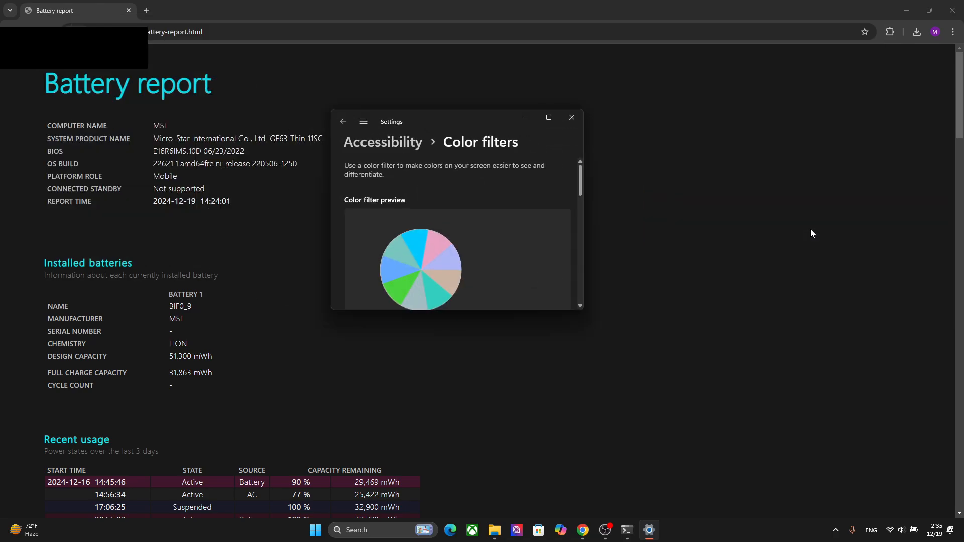
# - Snap the Settings window through several positions, including the left half of the screen, and minimize it
pyautogui.press('super+Up')
pyautogui.press('super+Right')
pyautogui.press('super+Down')
pyautogui.press('super+Left')
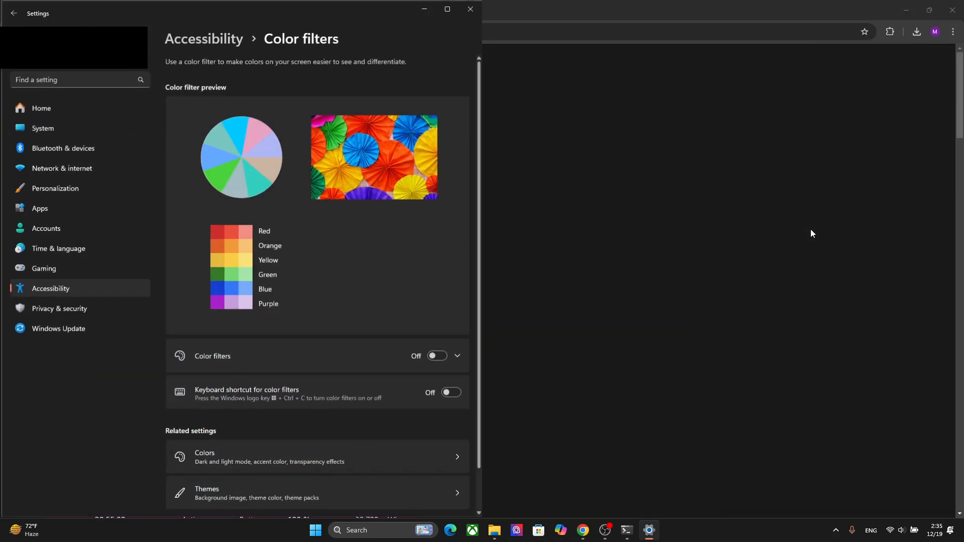
pyautogui.press('super+Down')
pyautogui.press('super+Down')
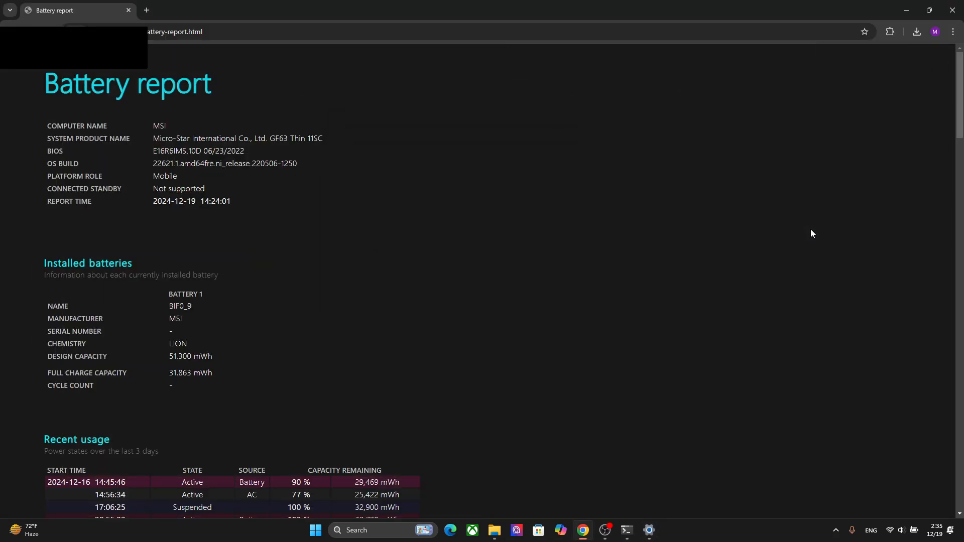
# - Stack the battery report browser above the GodMode File Explorer window, and leave the split by minimizing the browser and maximizing File Explorer
pyautogui.press('super+Up')
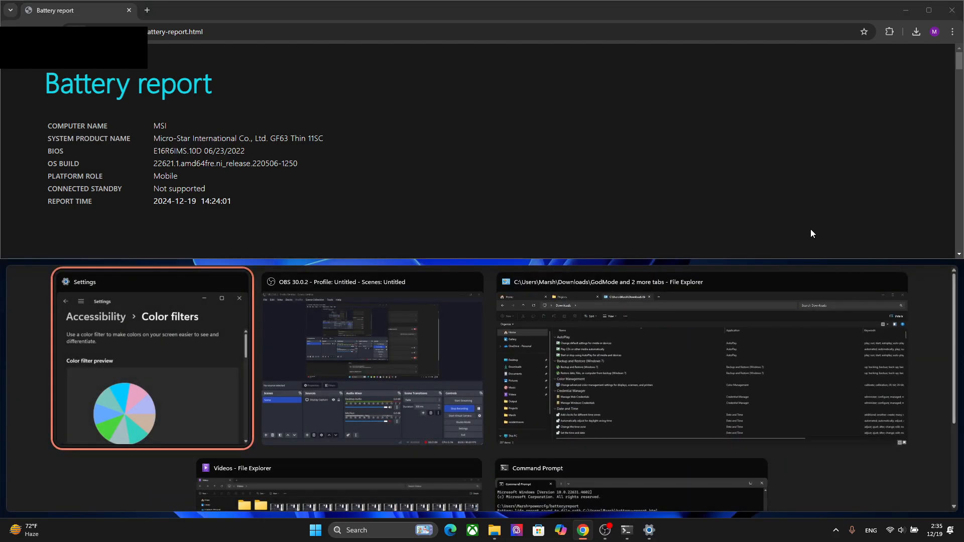
pyautogui.click(885, 318)
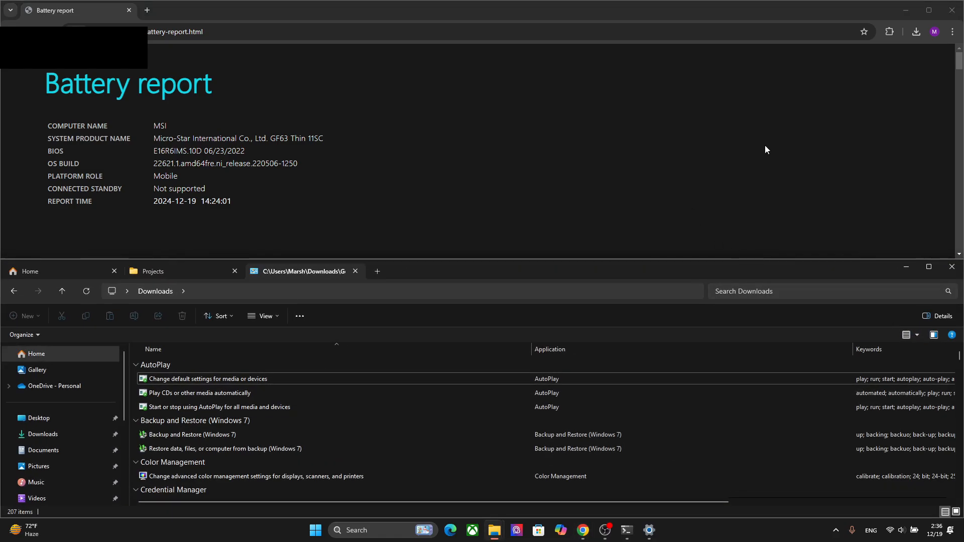
pyautogui.click(906, 10)
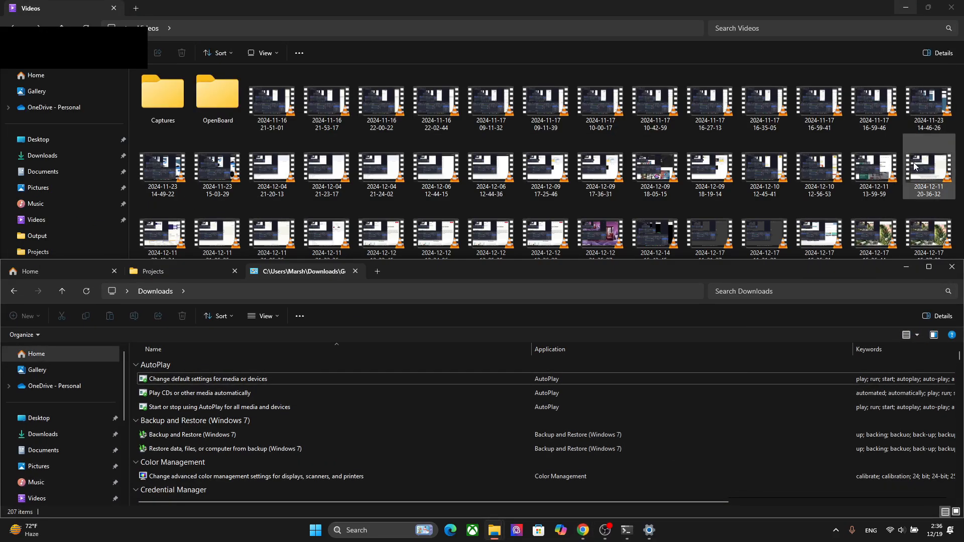
pyautogui.click(928, 267)
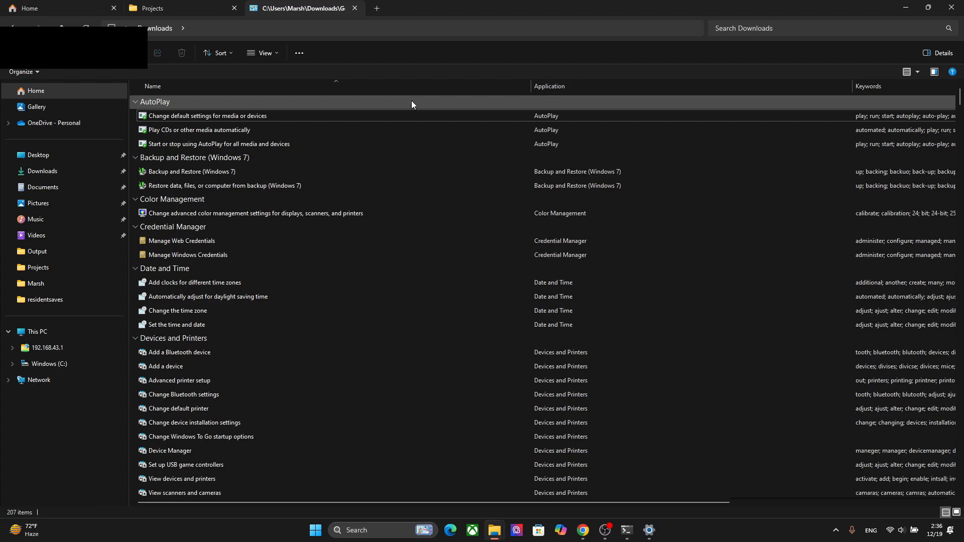
pyautogui.press('super+plus')
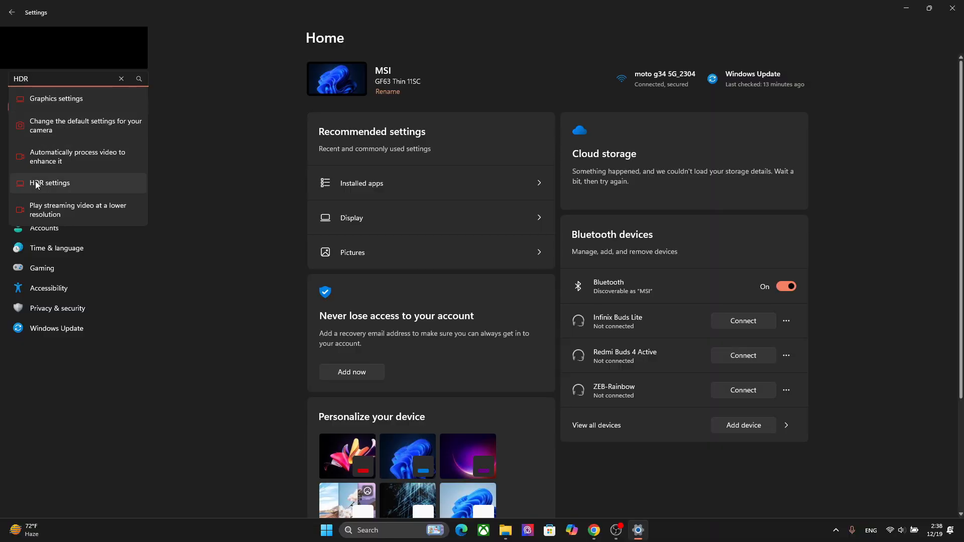
# - Open HDR settings from the Settings search results for HDR and look over the display capabilities and calibration options
pyautogui.click(49, 182)
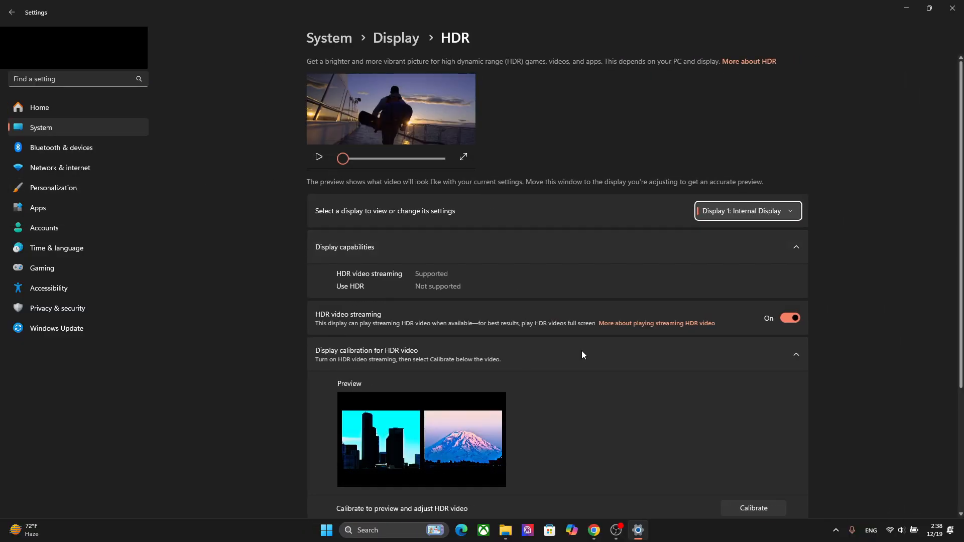
pyautogui.scroll(-2, 961, 274)
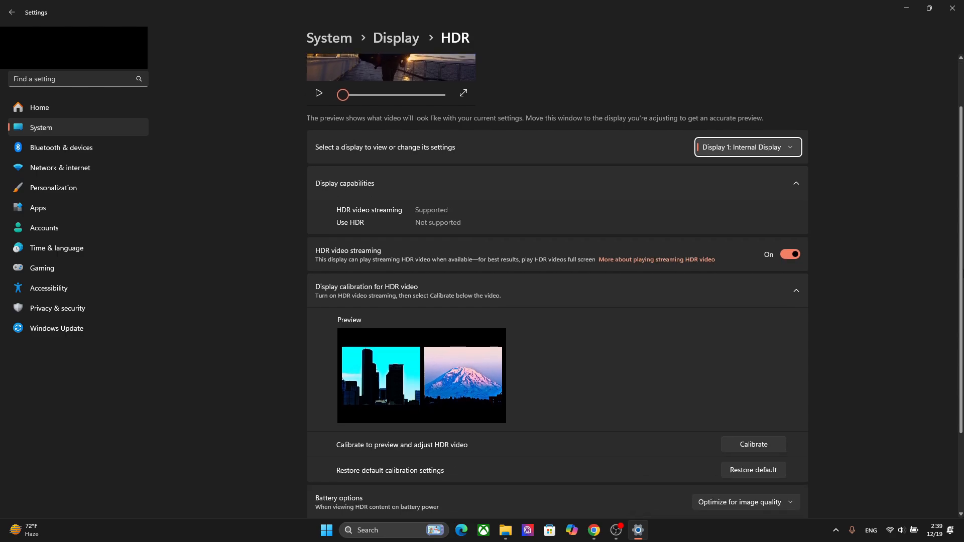
pyautogui.moveTo(963, 271); pyautogui.dragTo(963, 274)
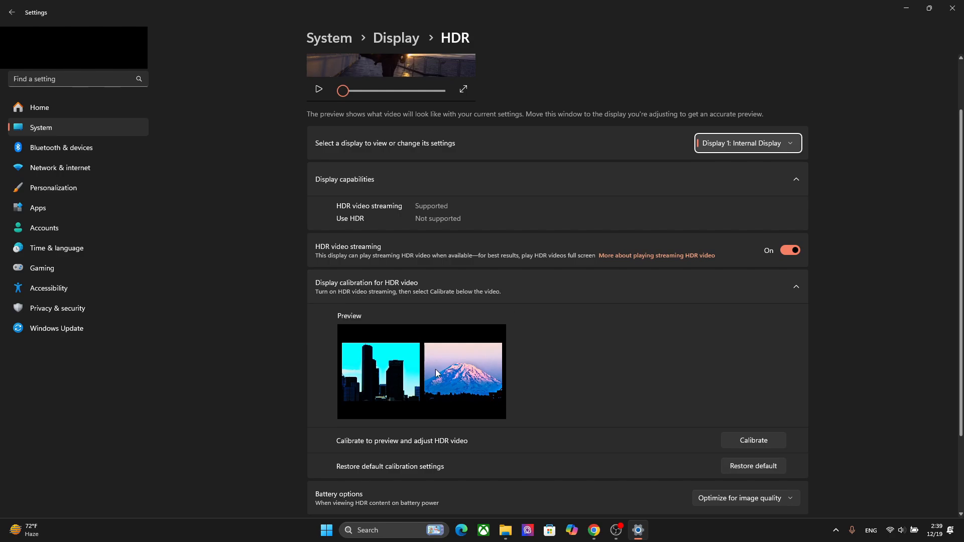
# - Calibrate the display for HDR video by shifting the slider toward more details in the buildings, and exit the calibration view
pyautogui.click(744, 441)
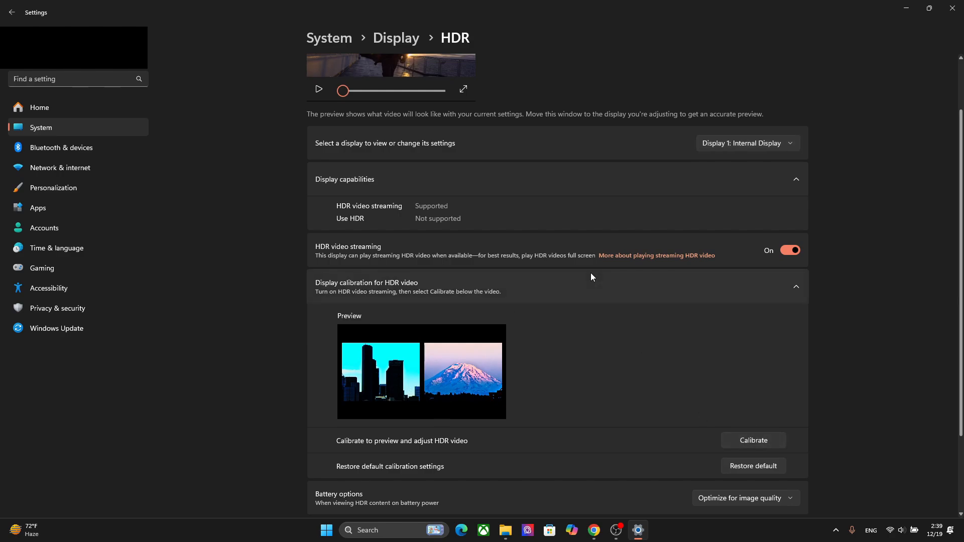
pyautogui.click(759, 442)
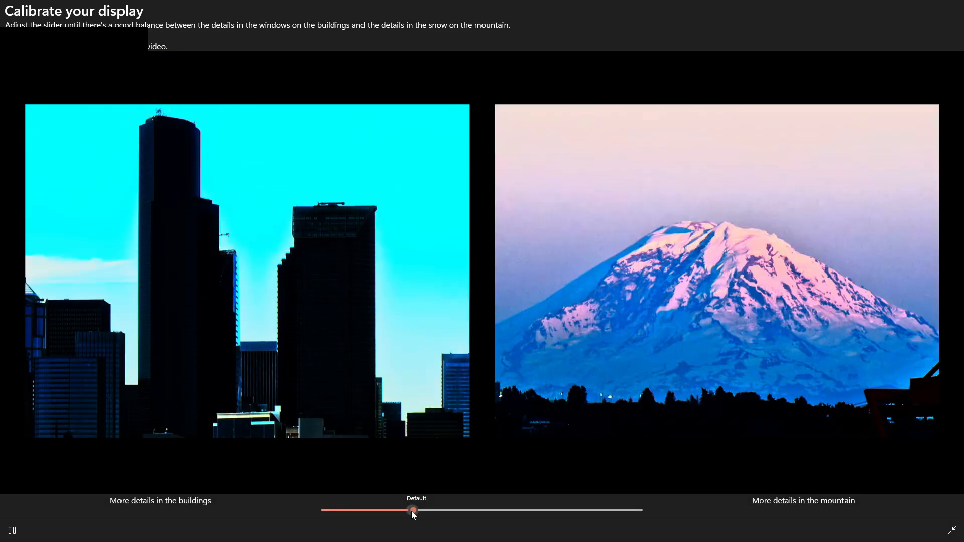
pyautogui.moveTo(532, 510); pyautogui.dragTo(276, 499)
pyautogui.click(951, 532)
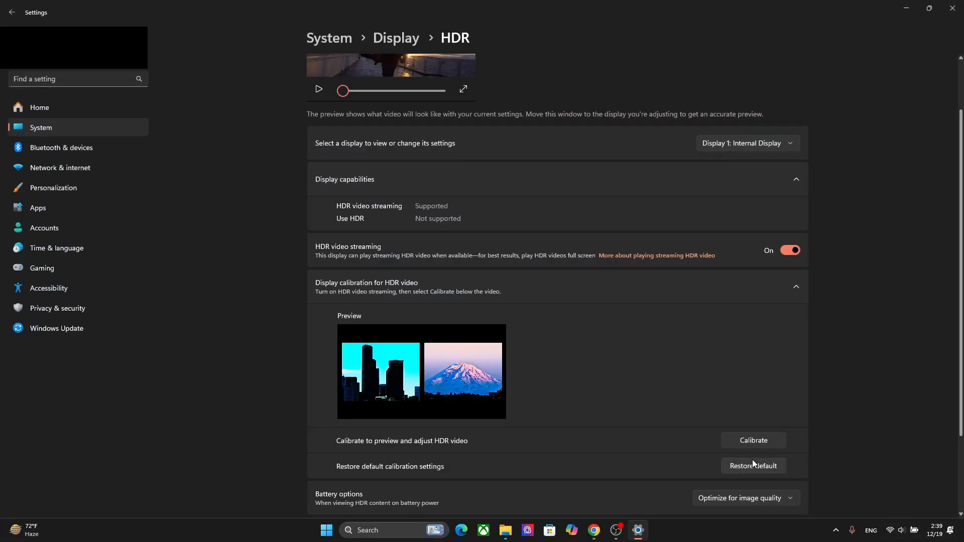
# - View the battery options for HDR content and keep Optimize for image quality
pyautogui.scroll(-2, 752, 460)
pyautogui.click(779, 393)
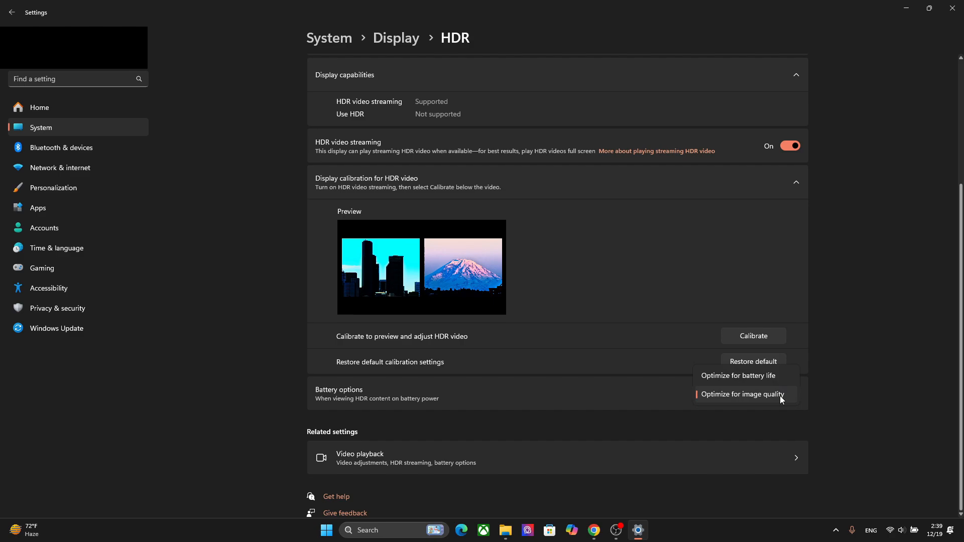
pyautogui.click(899, 333)
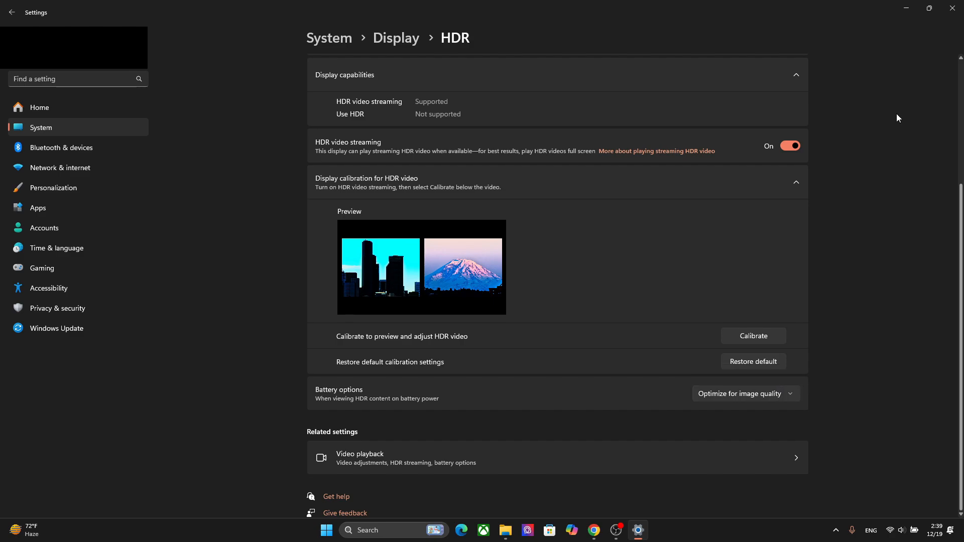